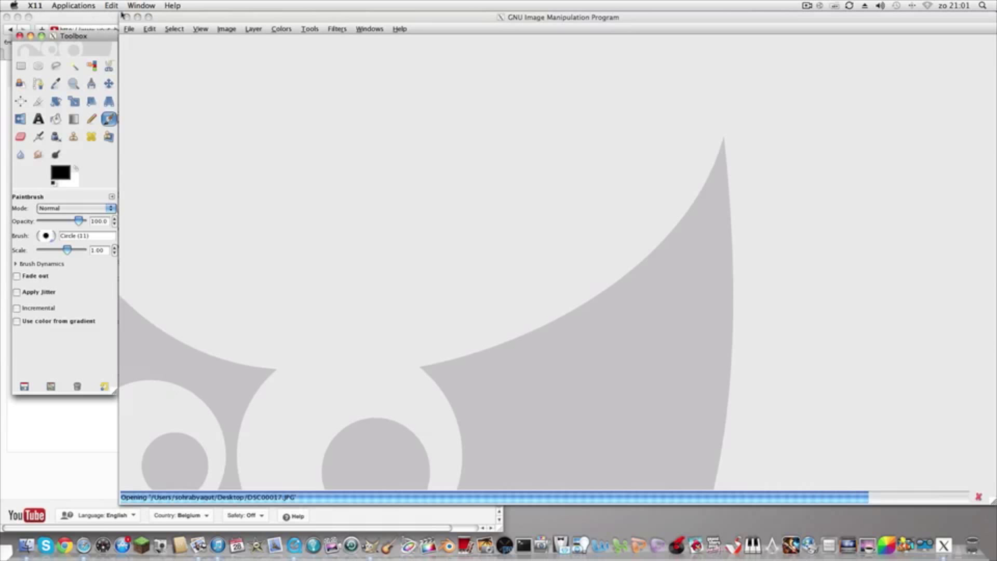
- Lower the DSC00017.JPG image window and move the photo's desktop icon into view
drag(214, 18, 266, 425)
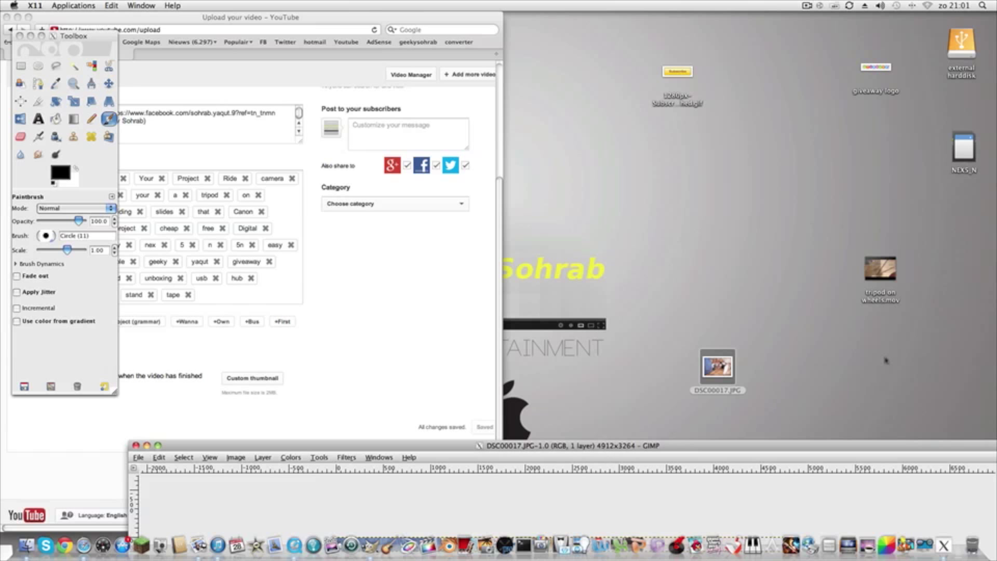
drag(718, 366, 673, 287)
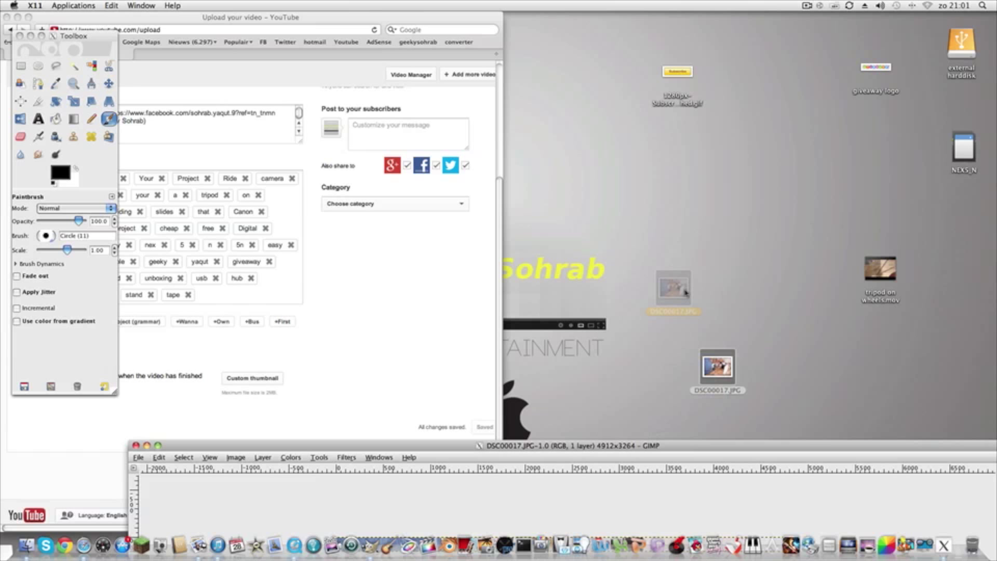
- Check DSC00017.JPG's file info (5.4 MB JPEG, 4912 × 3264) and close it
right_click(685, 290)
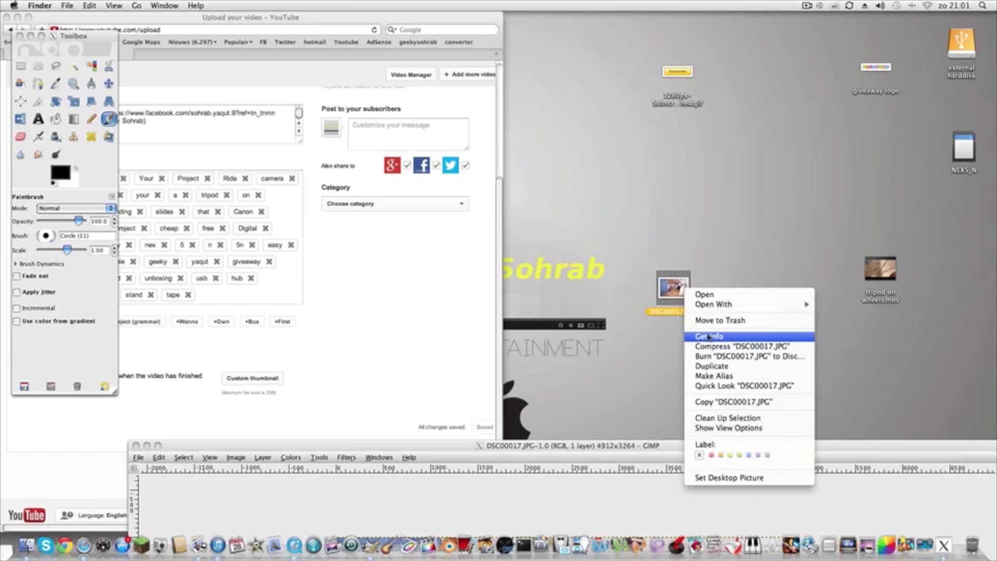
key(Escape)
key(super+i)
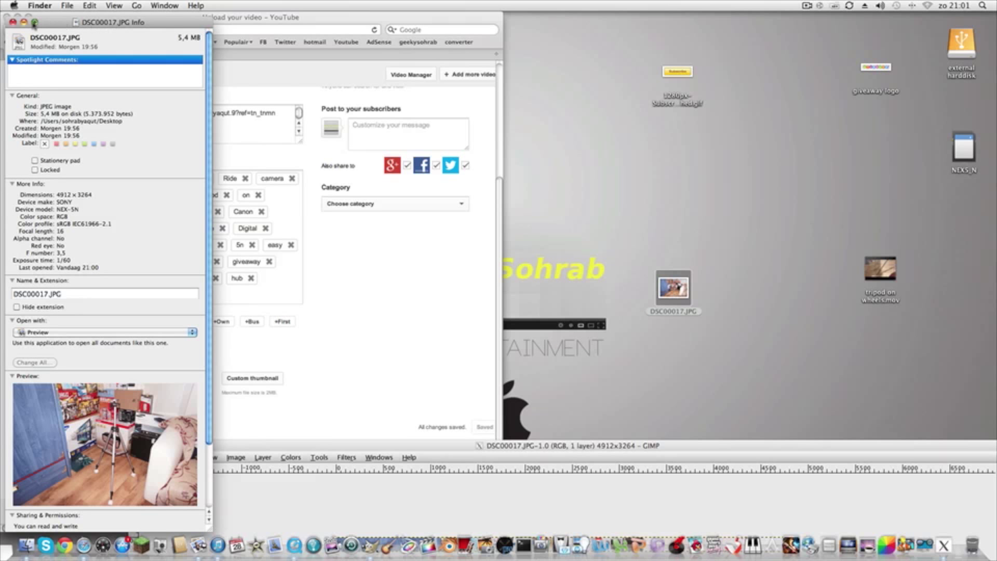
click(12, 22)
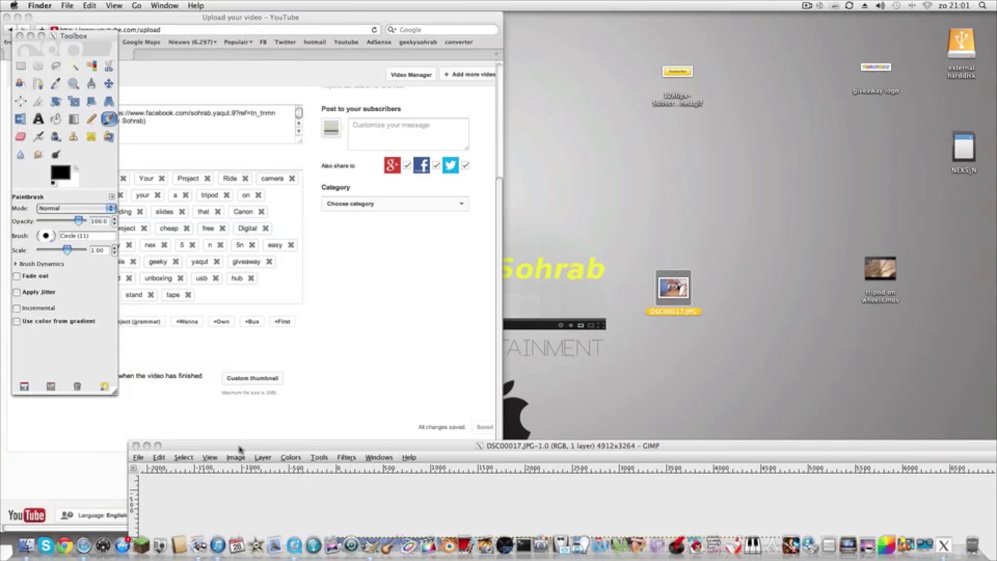
- Restore the photo window, choose the Text tool and try a green foreground colour
mouse_move(241, 441)
mouse_down()
mouse_move(241, 243)
mouse_move(210, 12)
mouse_up()
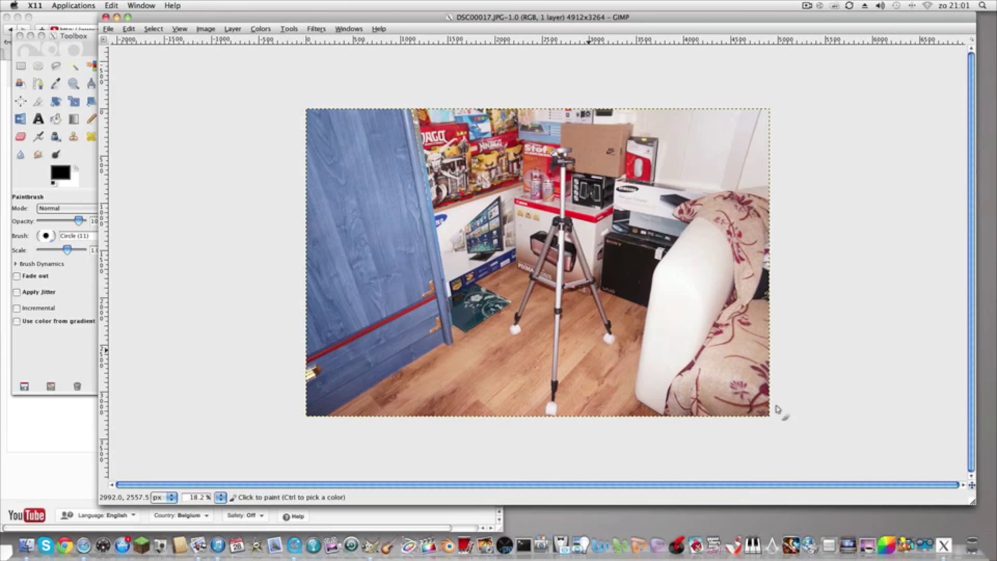
click(38, 119)
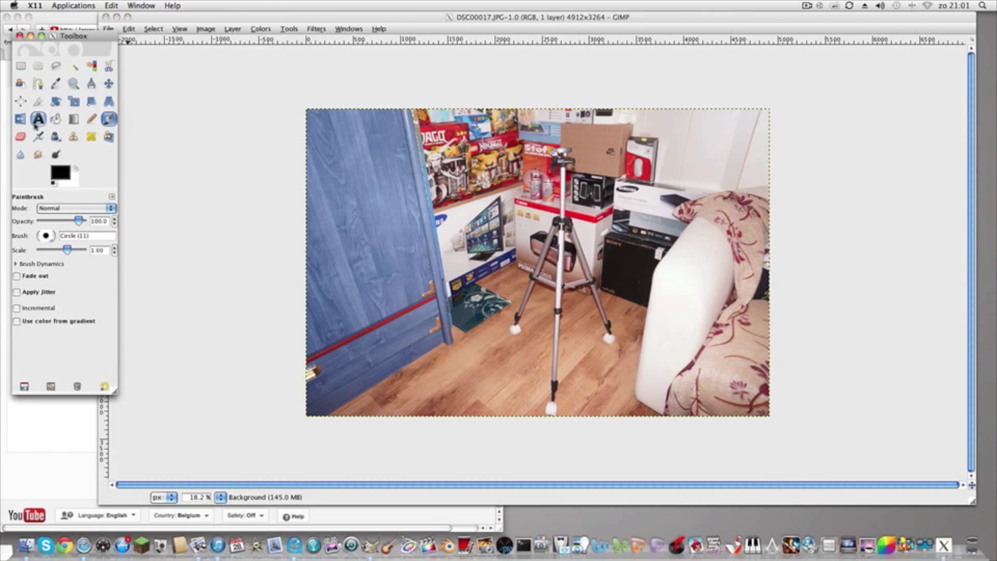
click(70, 178)
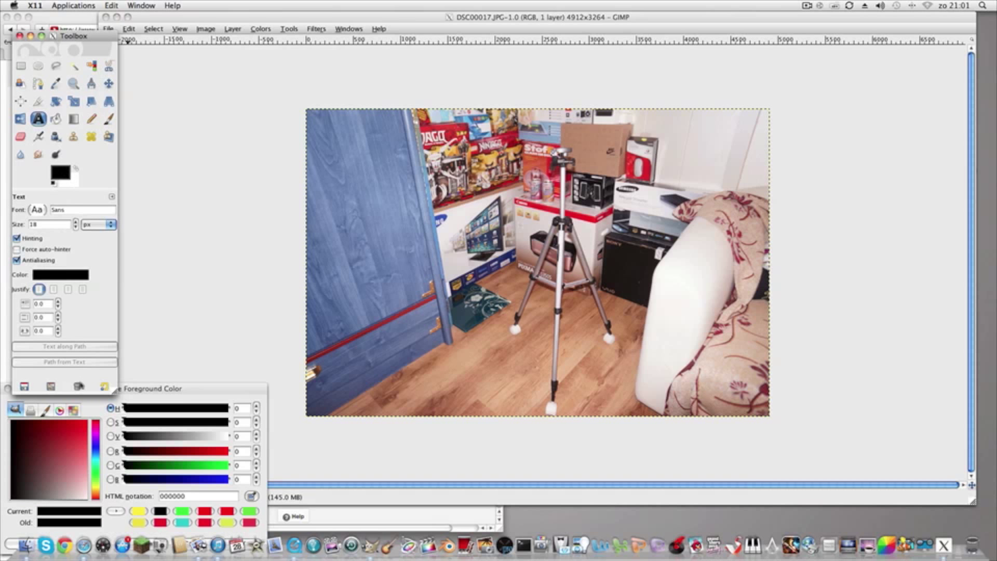
click(100, 483)
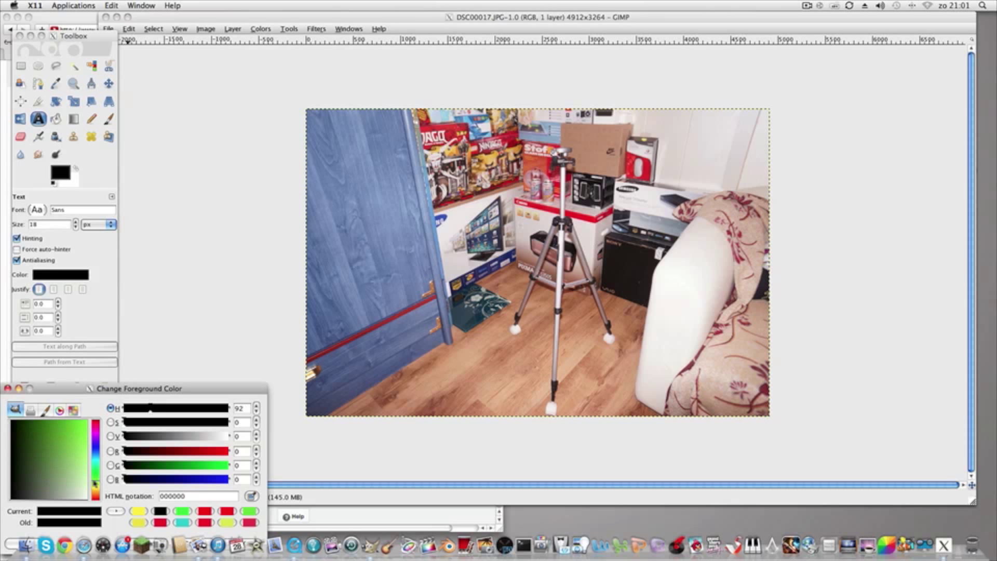
click(95, 481)
drag(199, 390, 208, 289)
click(251, 441)
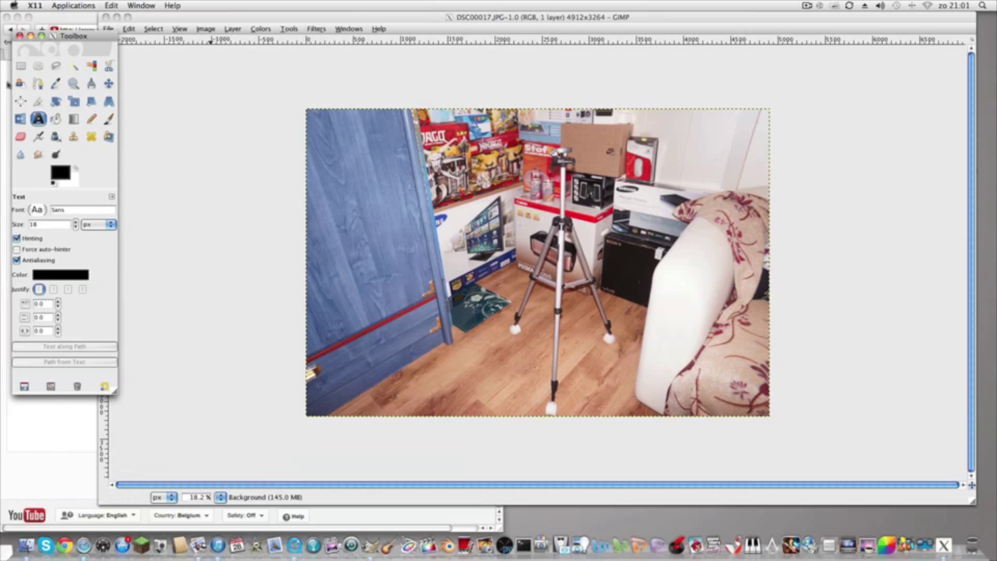
- Set the foreground colour to bright green 2ef600 and draw a text box atop the photo
click(60, 176)
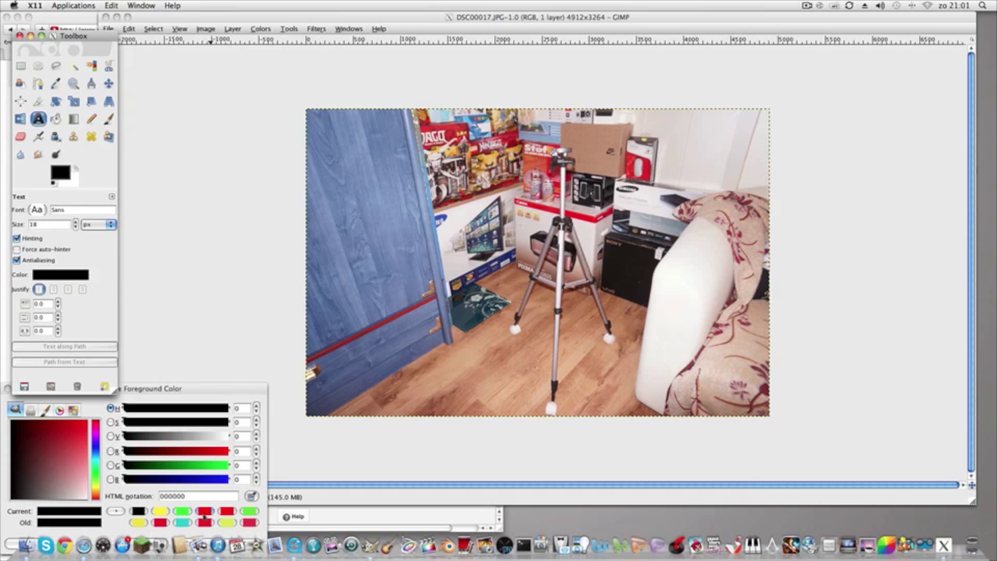
click(213, 381)
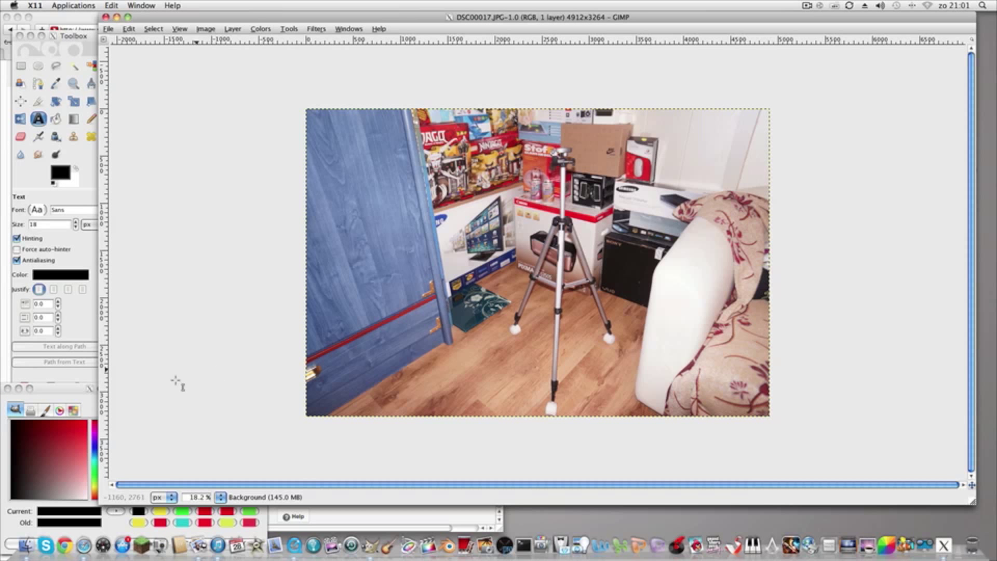
click(88, 420)
drag(98, 395, 122, 173)
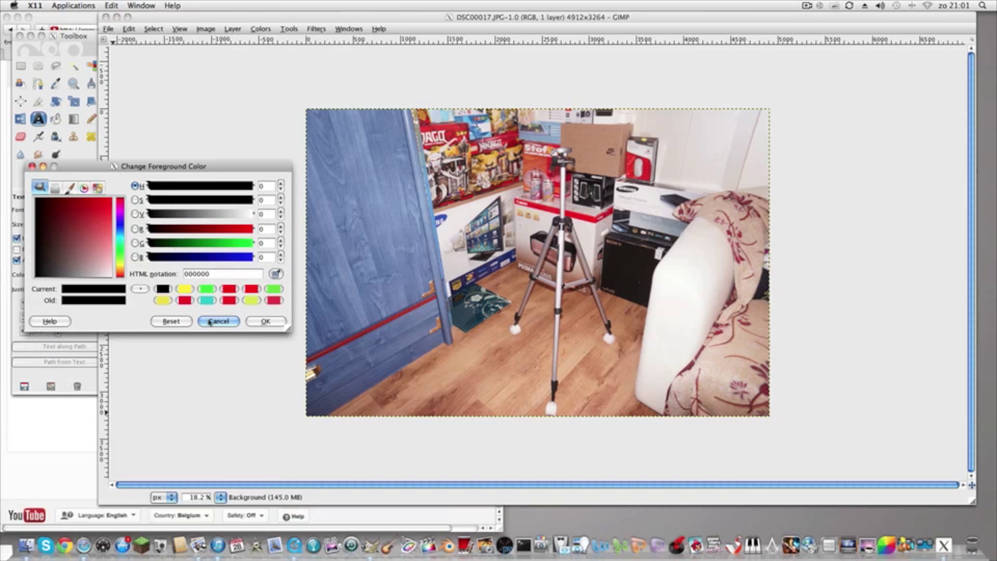
click(205, 289)
click(265, 321)
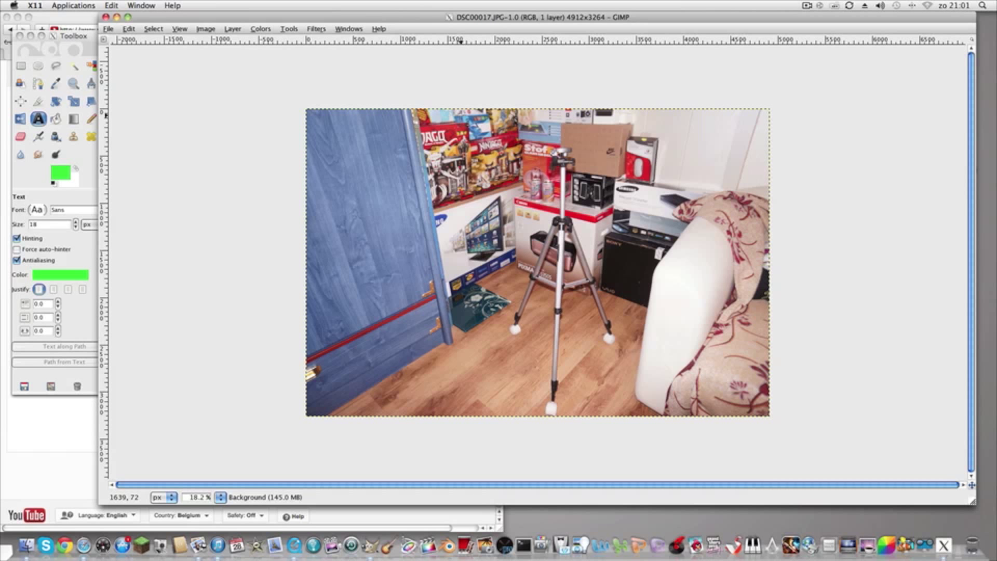
drag(455, 119, 475, 128)
- Type the caption 'Tripod on wheels' in the Text Editor and close it
click(265, 310)
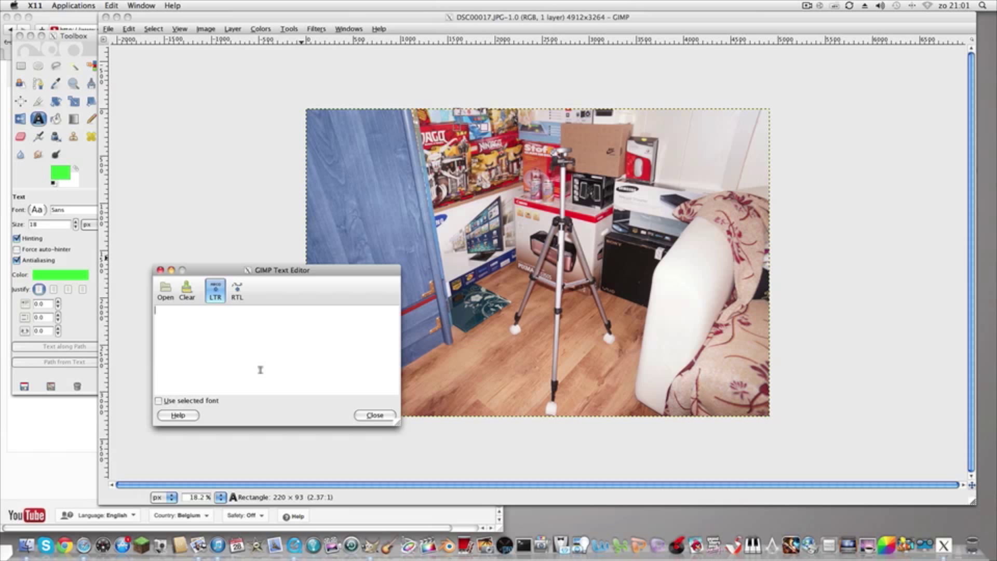
text(Tripod on wheels)
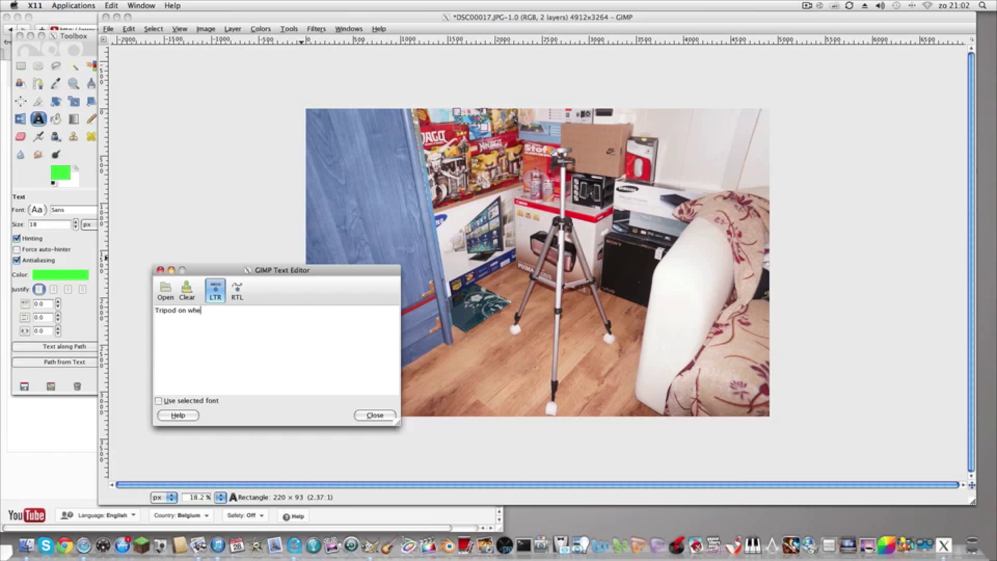
click(387, 415)
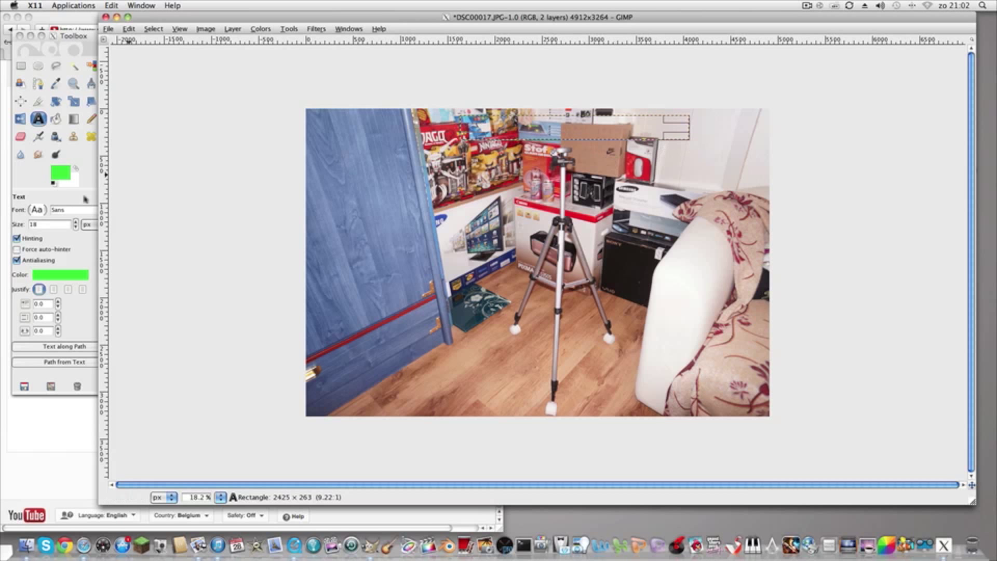
- Set the caption to size 263 in Serif Bold Italic
click(76, 221)
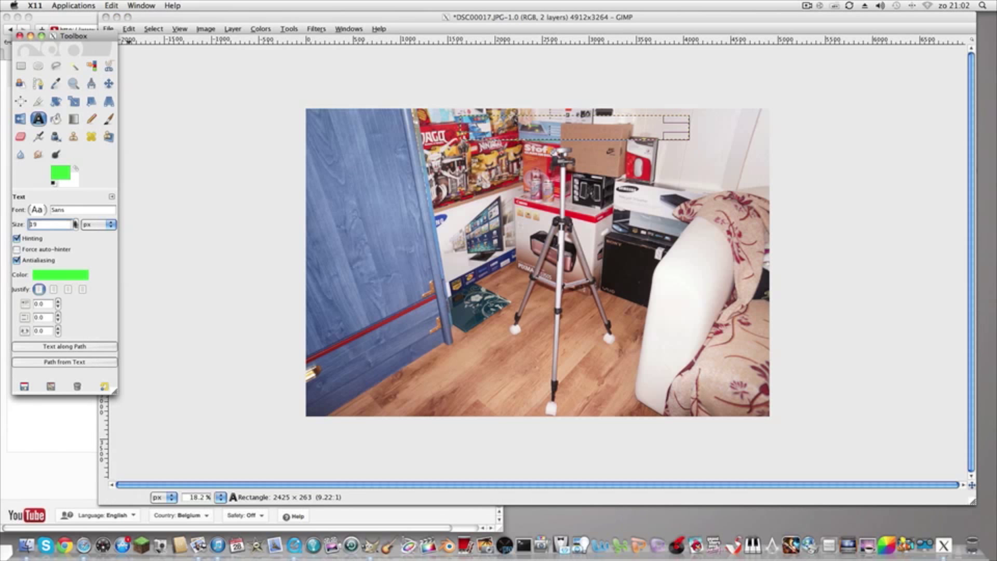
text(50263)
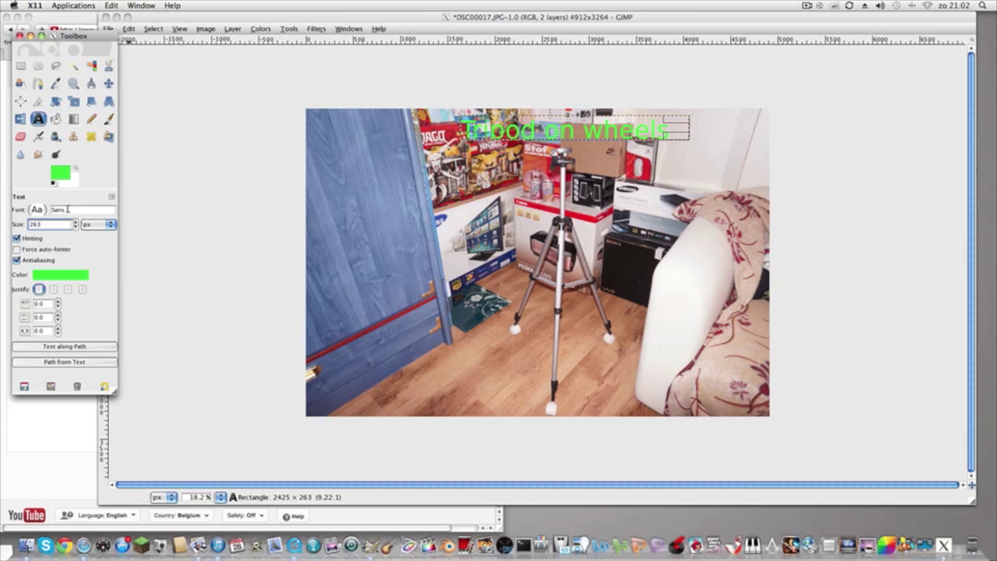
click(42, 213)
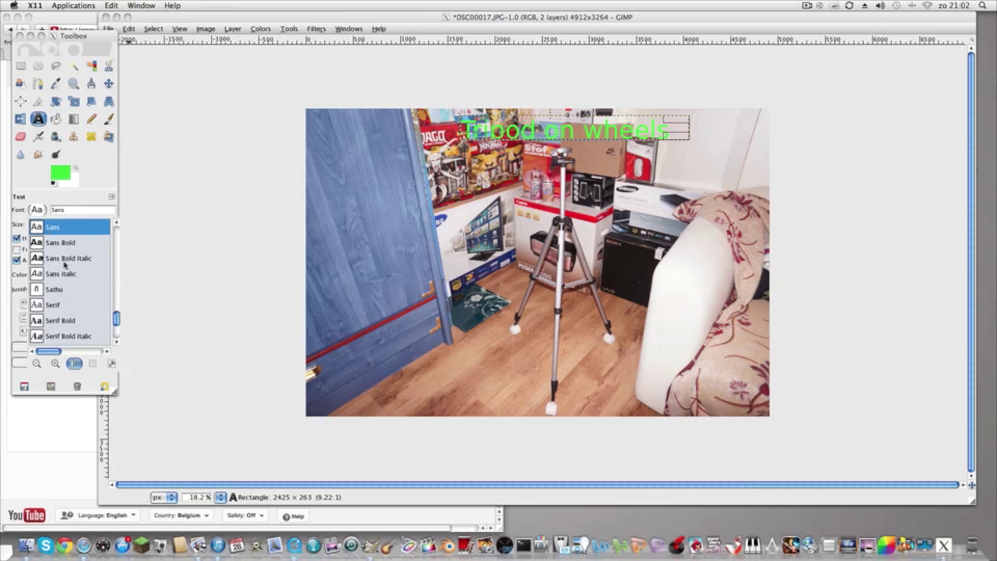
scroll(65, 266, down, 2)
double_click(69, 295)
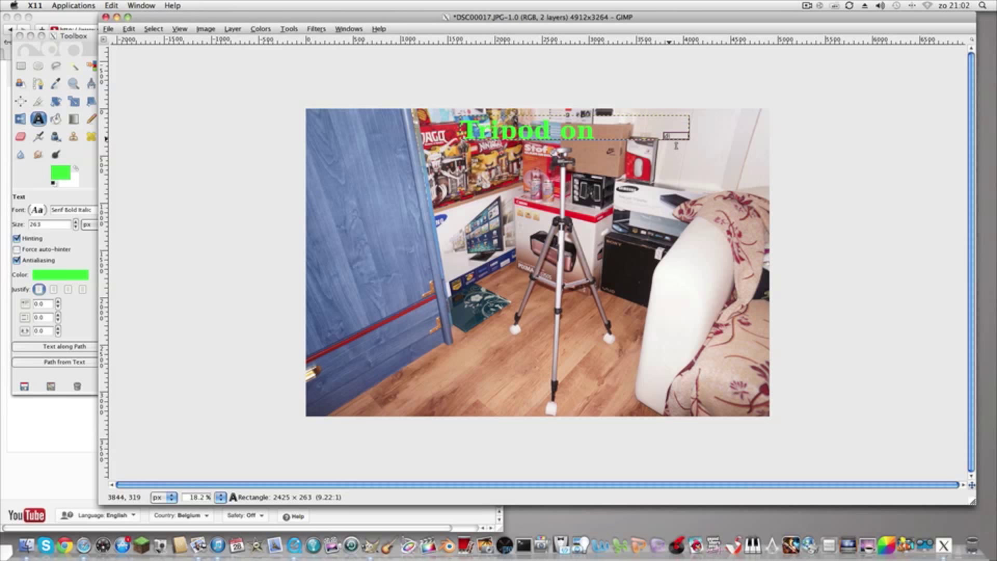
- Finish the 'Tripod on wheels' text, move it left along the top, and close the editor
click(580, 146)
text(wheels)
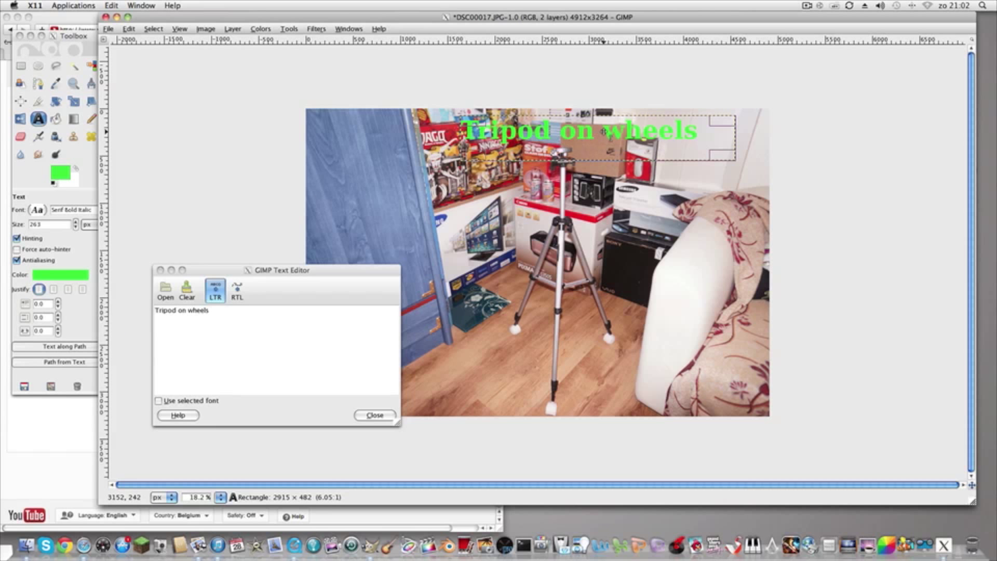
drag(510, 134, 549, 124)
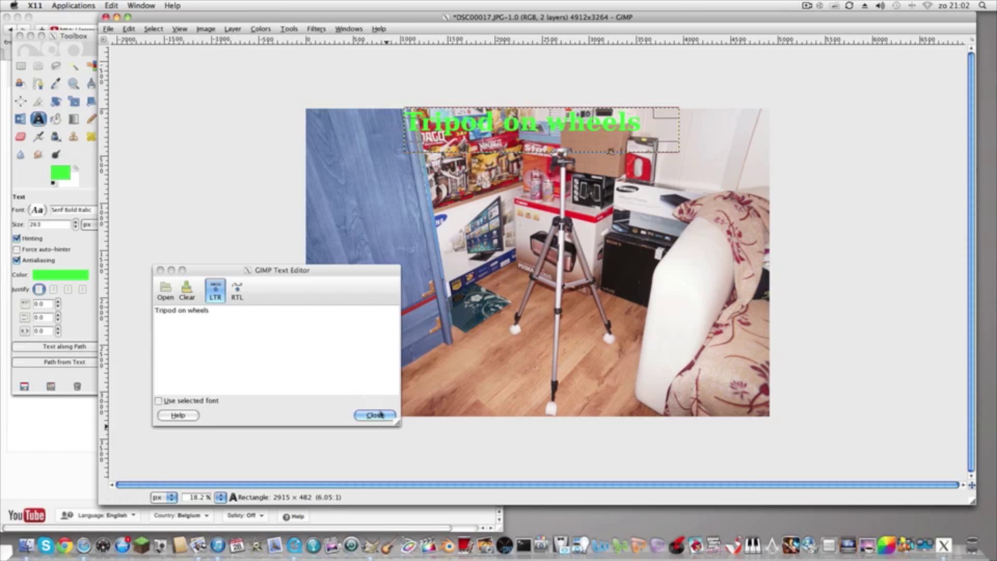
click(396, 416)
click(366, 415)
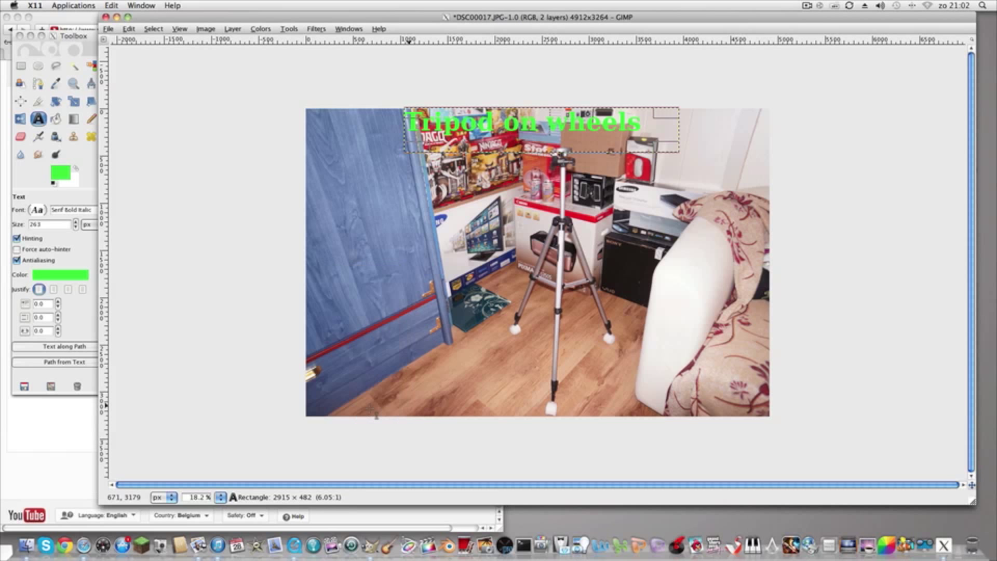
click(68, 175)
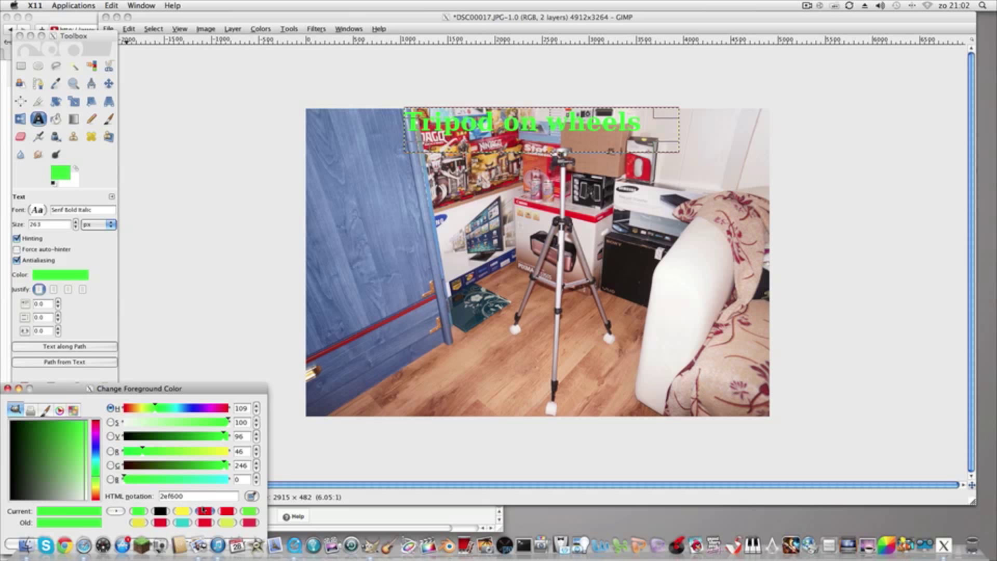
- Switch text colour to red and type 'Weekend Project' in a box at the bottom right
click(204, 510)
click(244, 405)
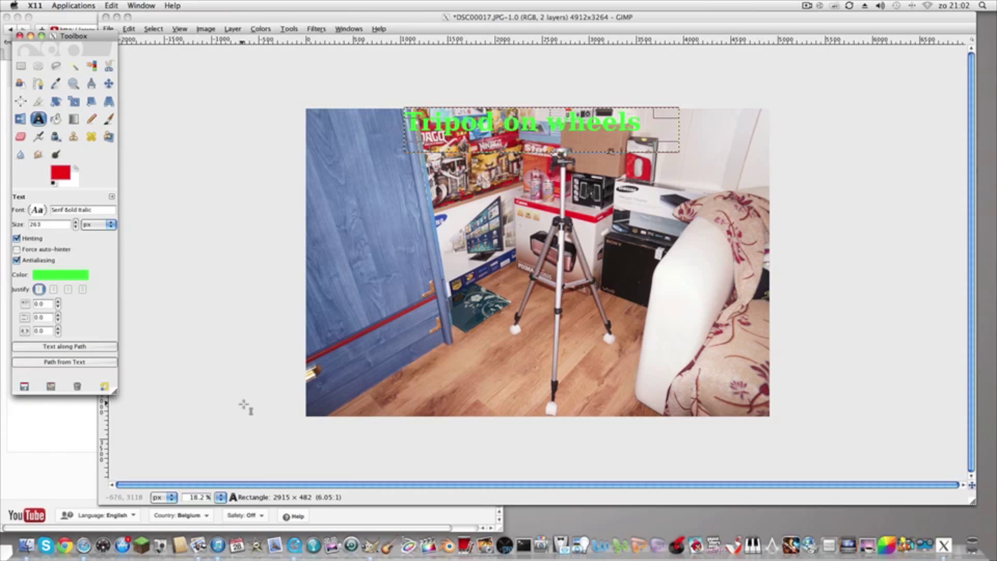
click(592, 391)
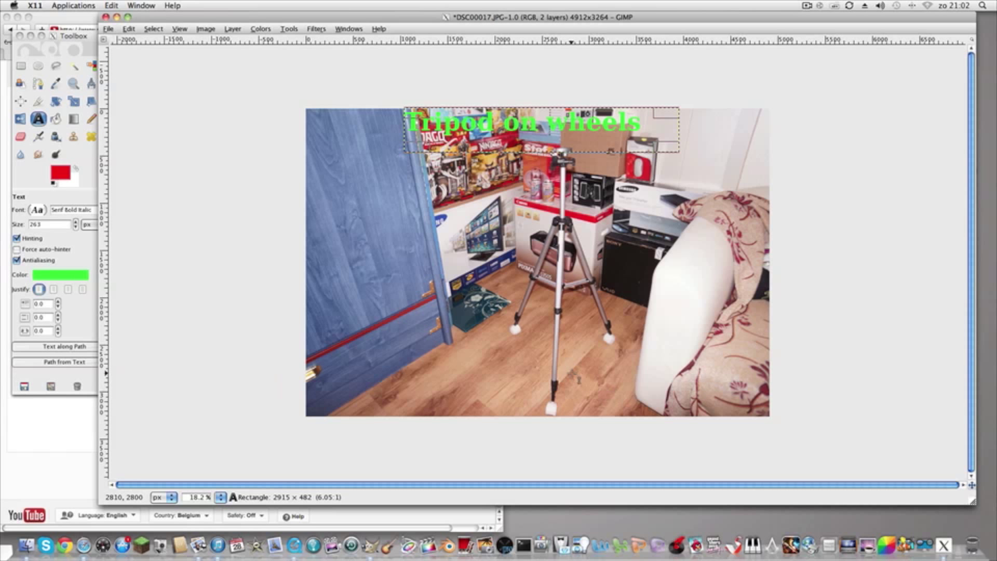
drag(571, 373, 749, 417)
text(W)
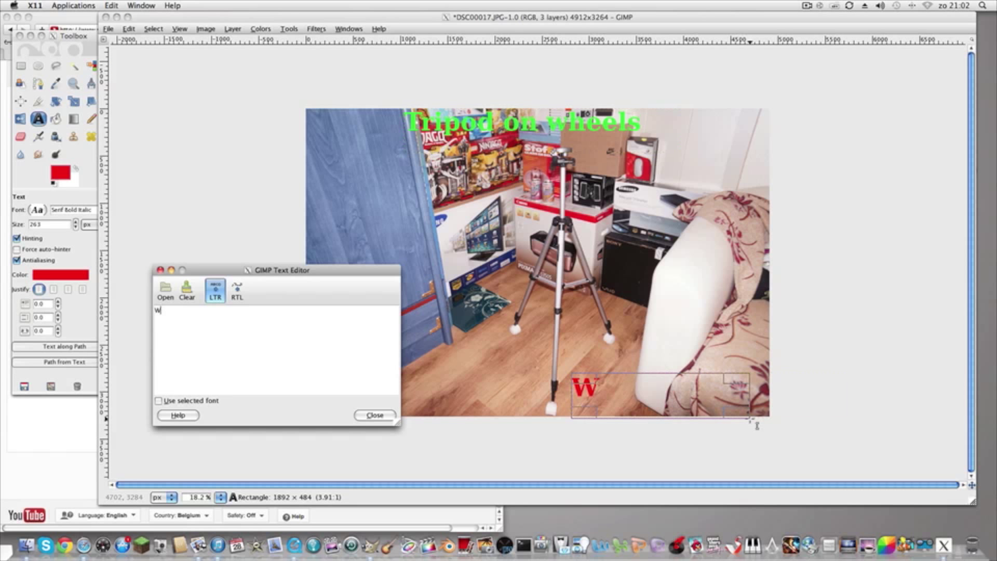
text(eekend )
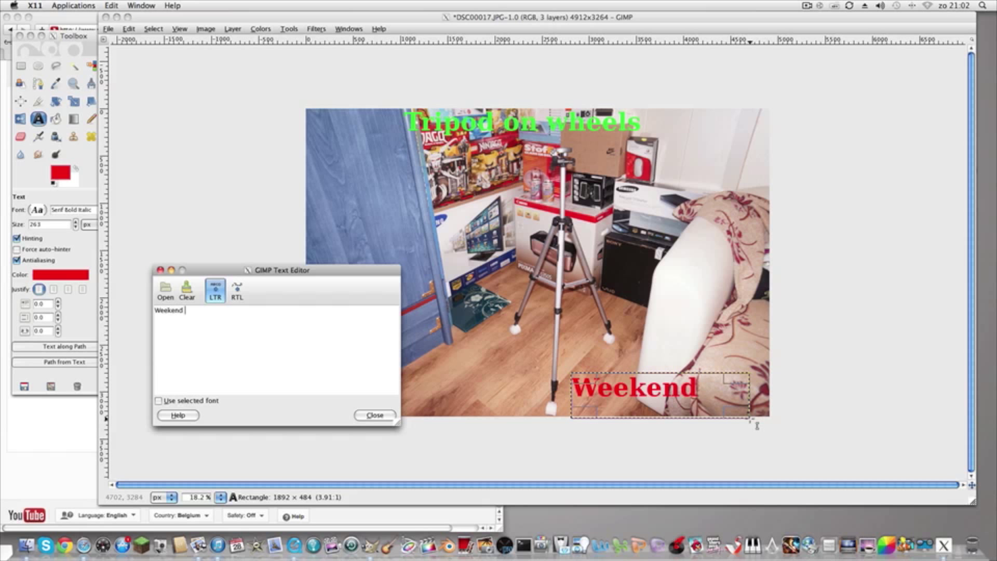
text(Project)
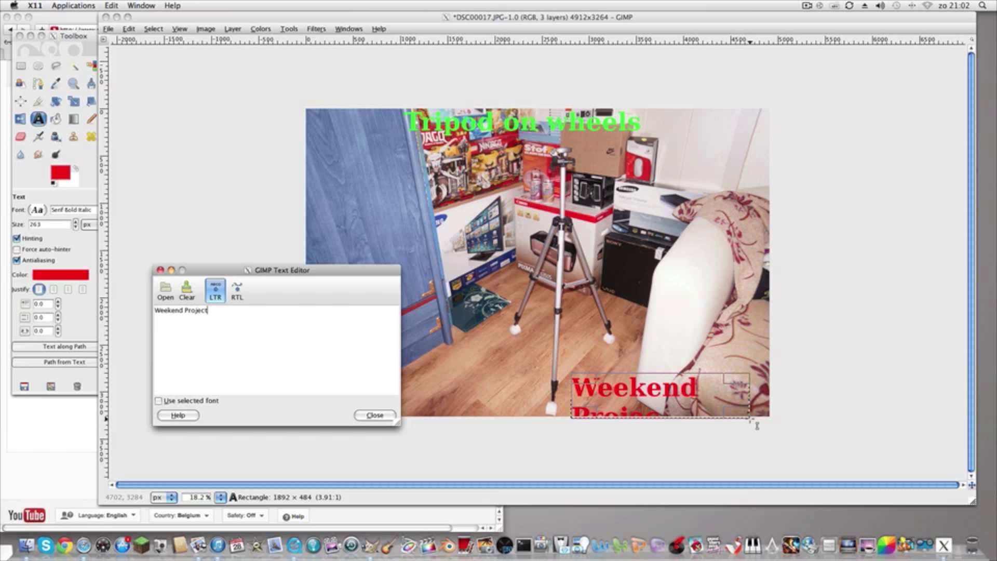
- Set the Weekend Project text size to 85 and move it toward the bottom-right corner
click(631, 384)
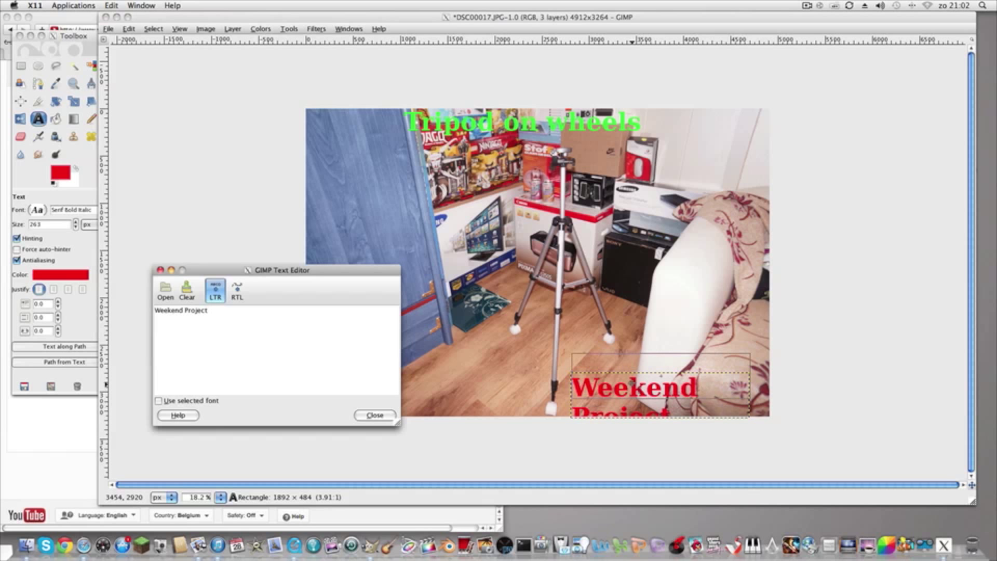
drag(632, 384, 635, 366)
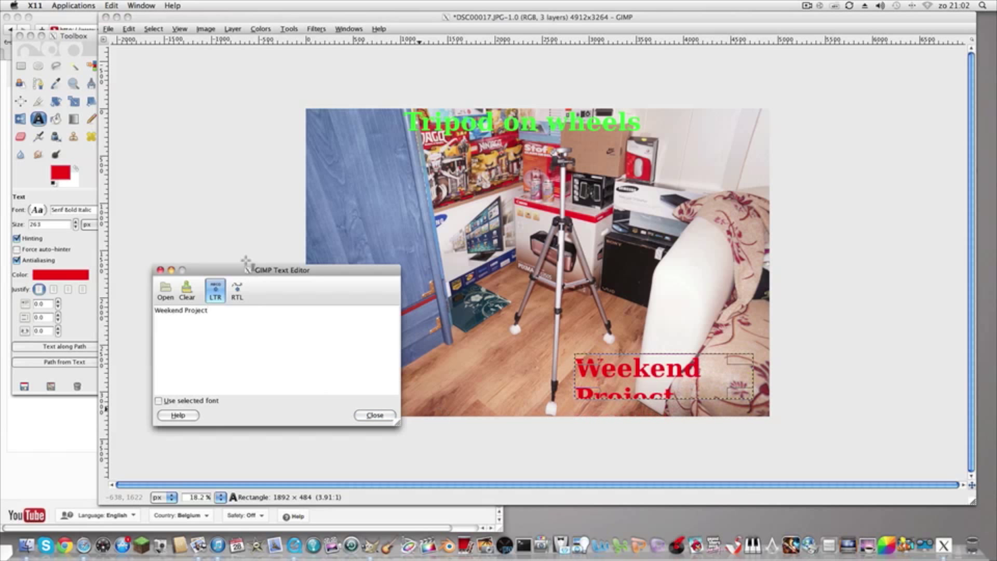
double_click(71, 225)
text(85)
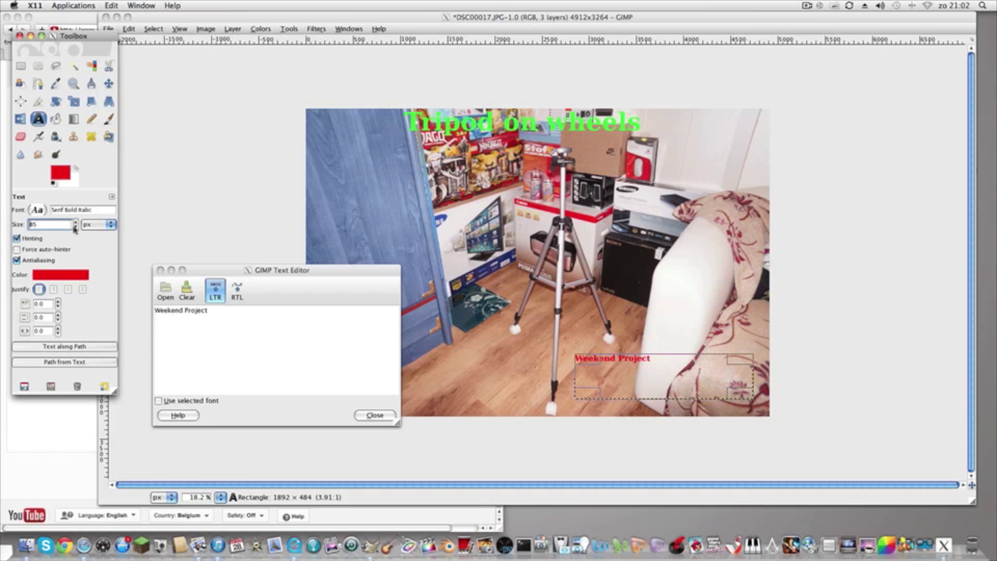
click(649, 371)
mouse_move(646, 368)
mouse_down()
mouse_move(670, 397)
mouse_move(685, 396)
mouse_up()
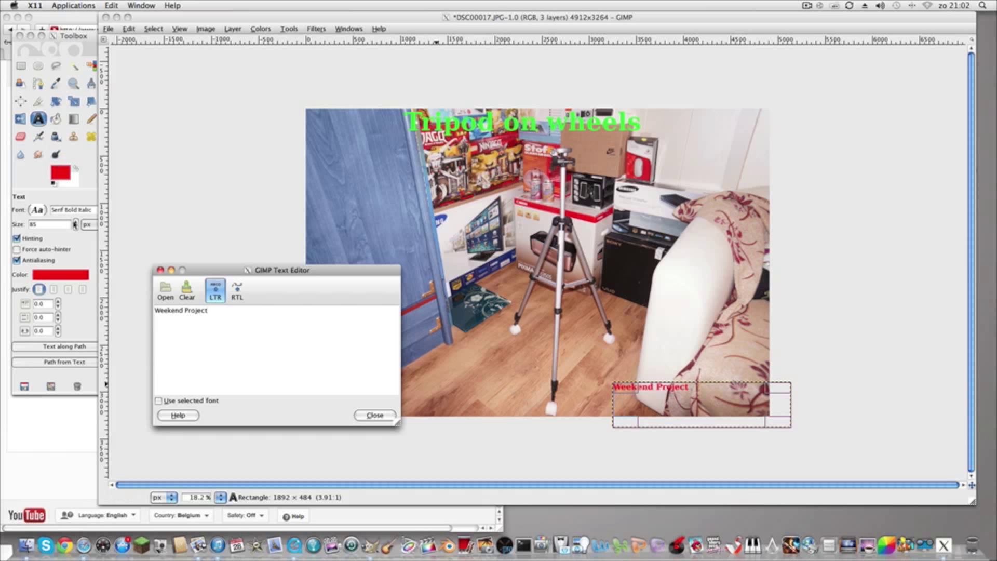
- Enlarge the caption to 131 px, shorten its text box, and close the editor
click(74, 223)
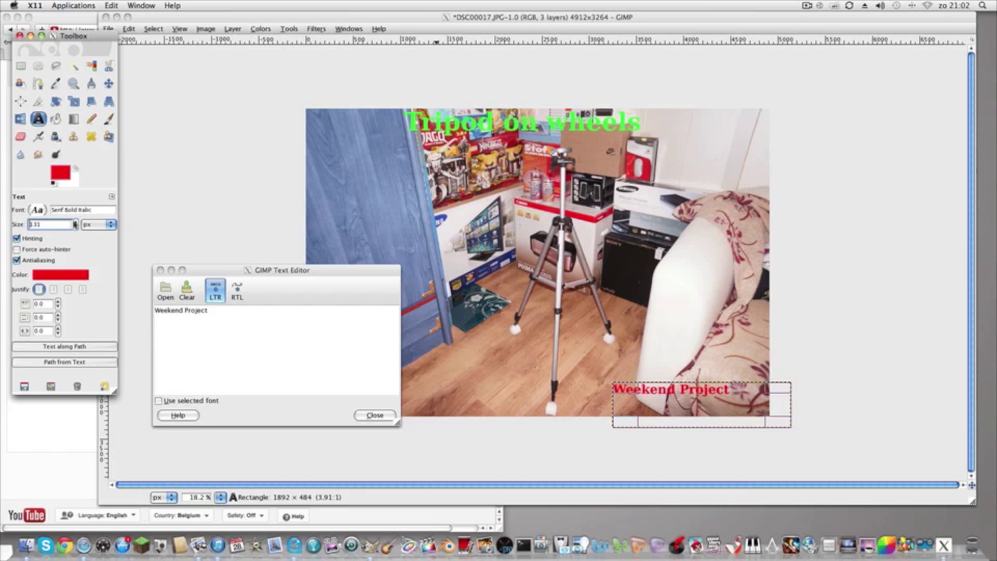
click(719, 391)
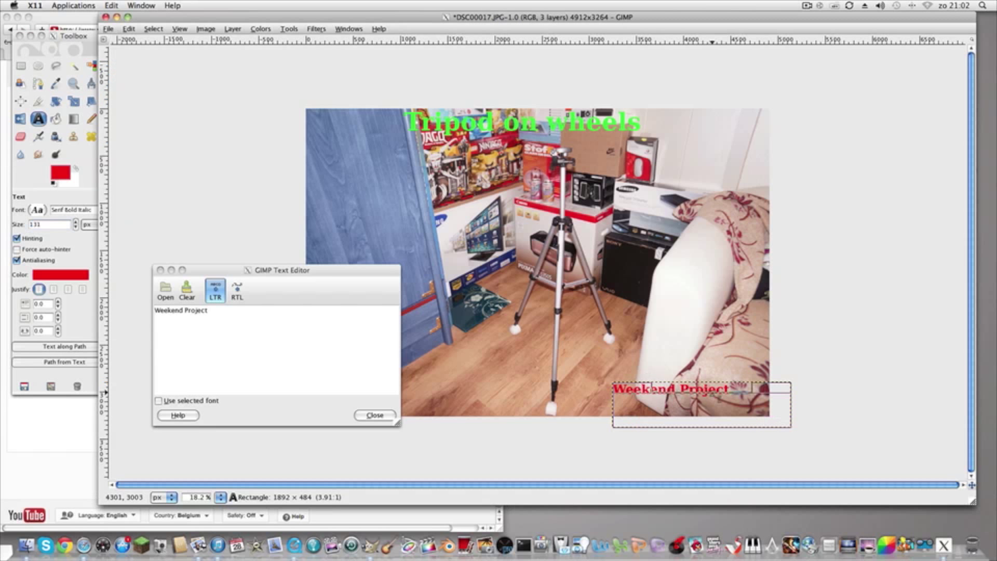
drag(712, 392, 686, 404)
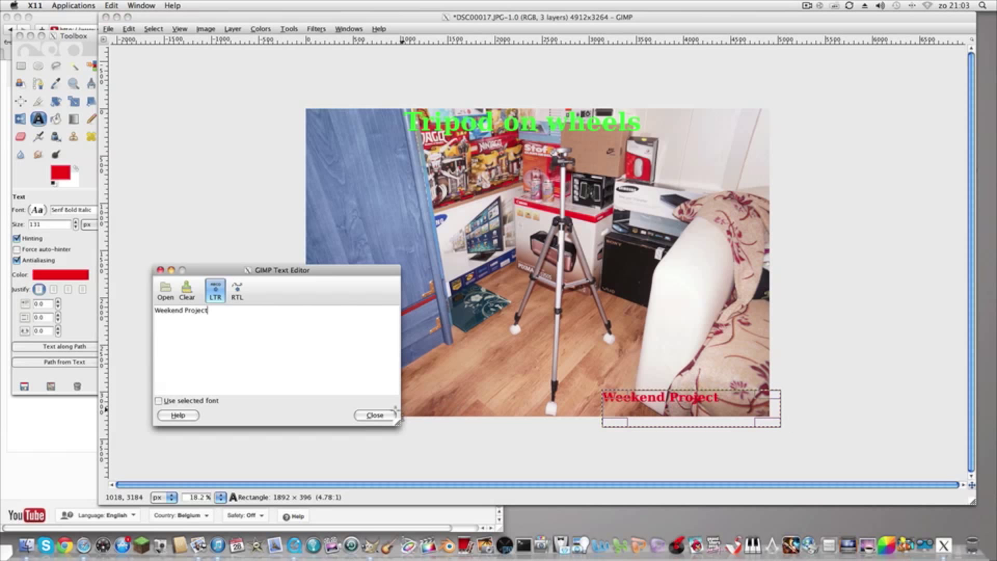
click(374, 415)
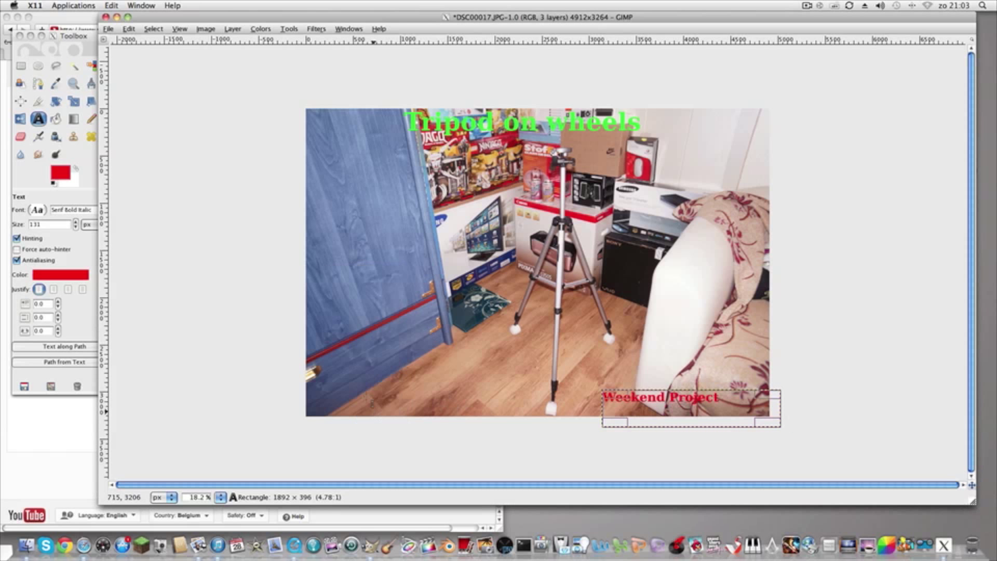
- Overwrite DSC00017.JPG with the captioned photo as a JPEG and close the image
click(105, 17)
click(597, 307)
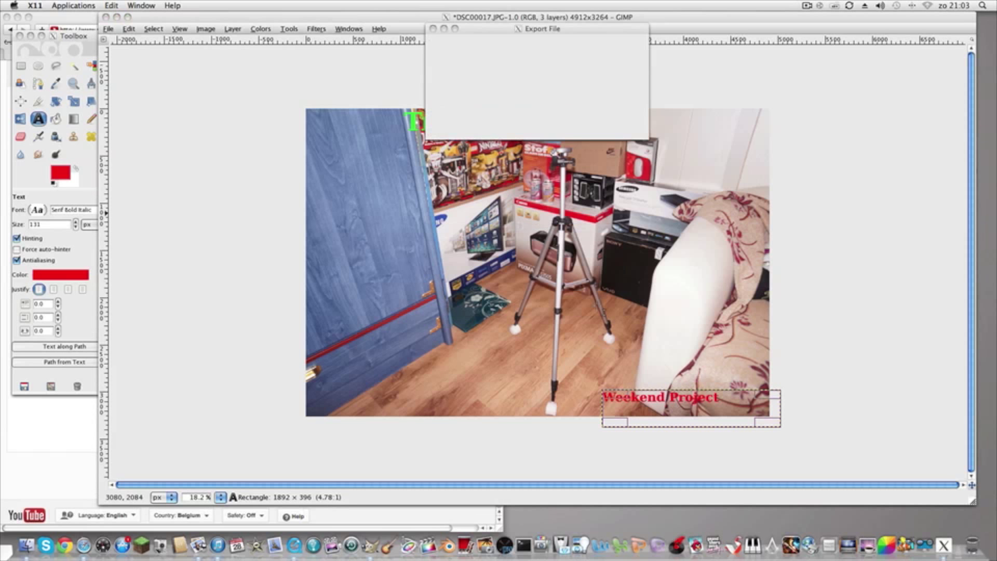
click(623, 129)
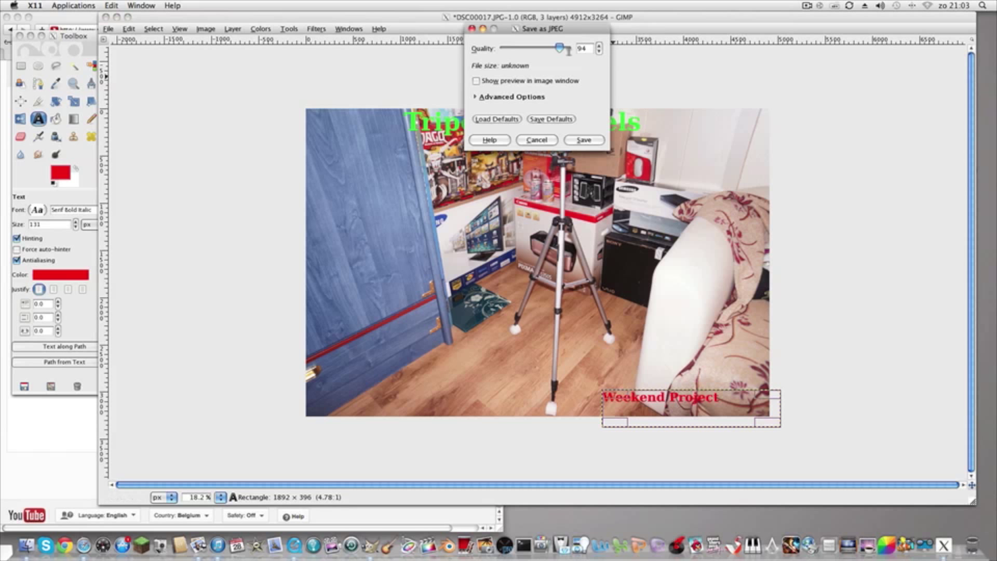
click(584, 139)
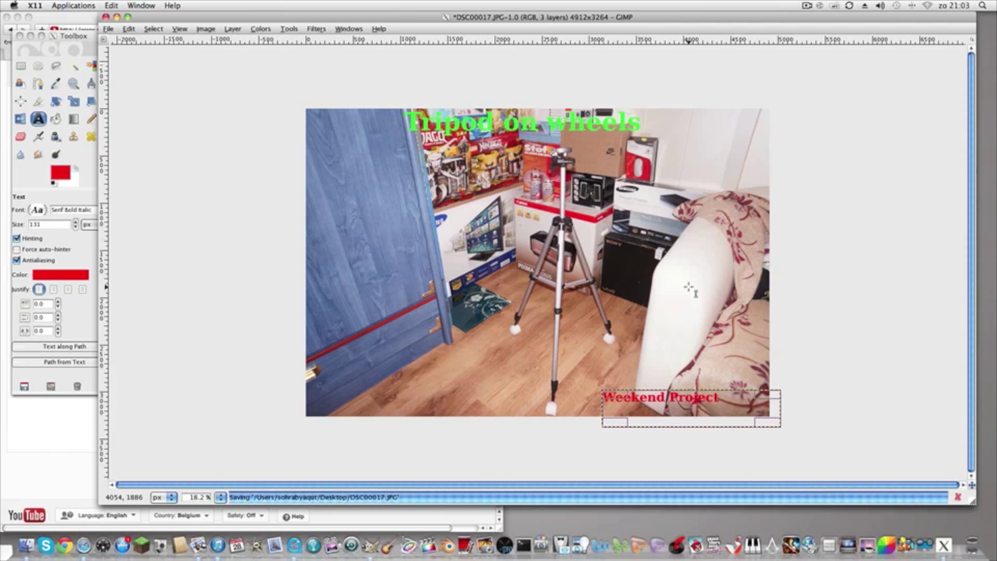
key(ctrl+w)
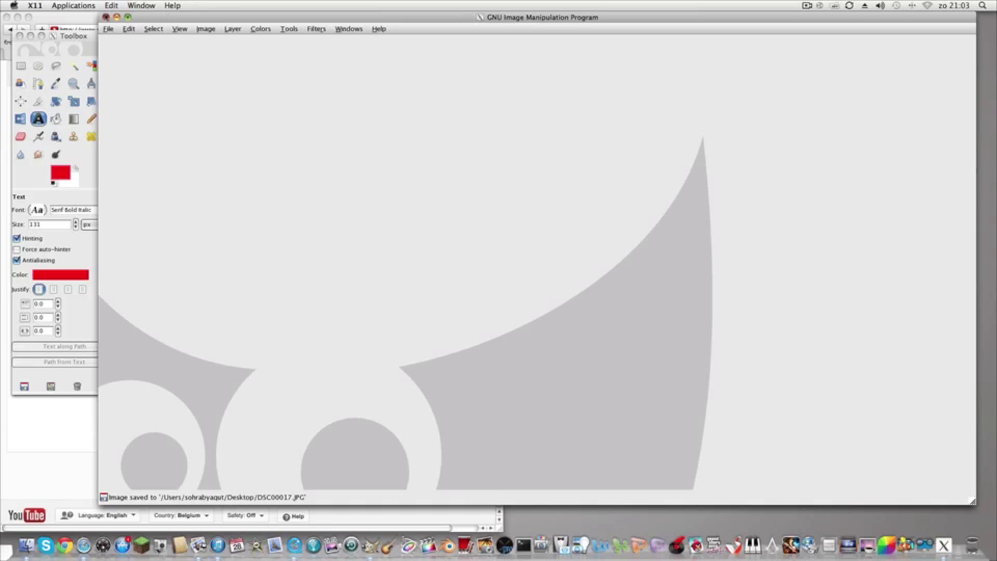
- Quit GIMP, preview the exported DSC00017.JPG, and confirm it is now 7.3 MB
key(ctrl+q)
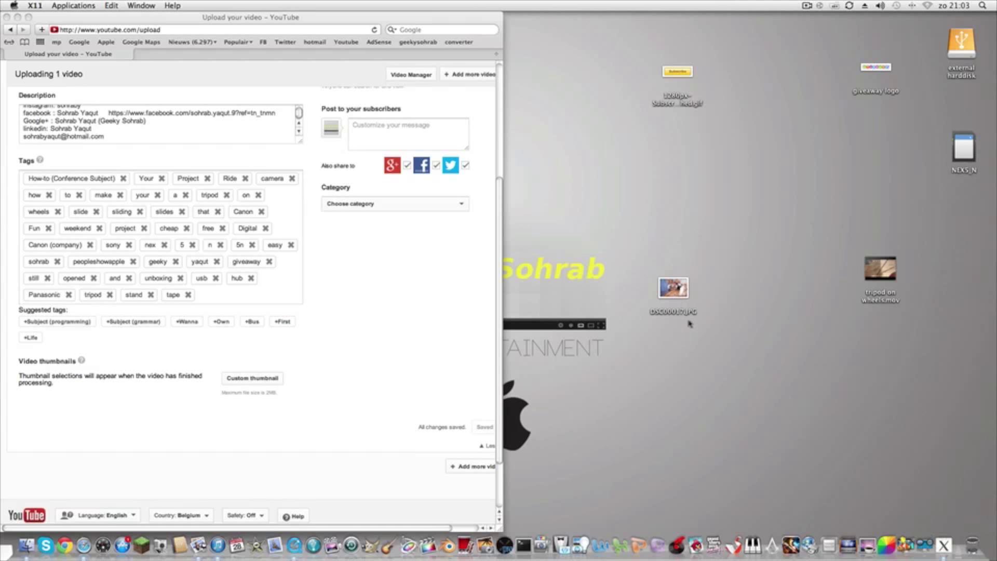
right_click(681, 279)
click(691, 284)
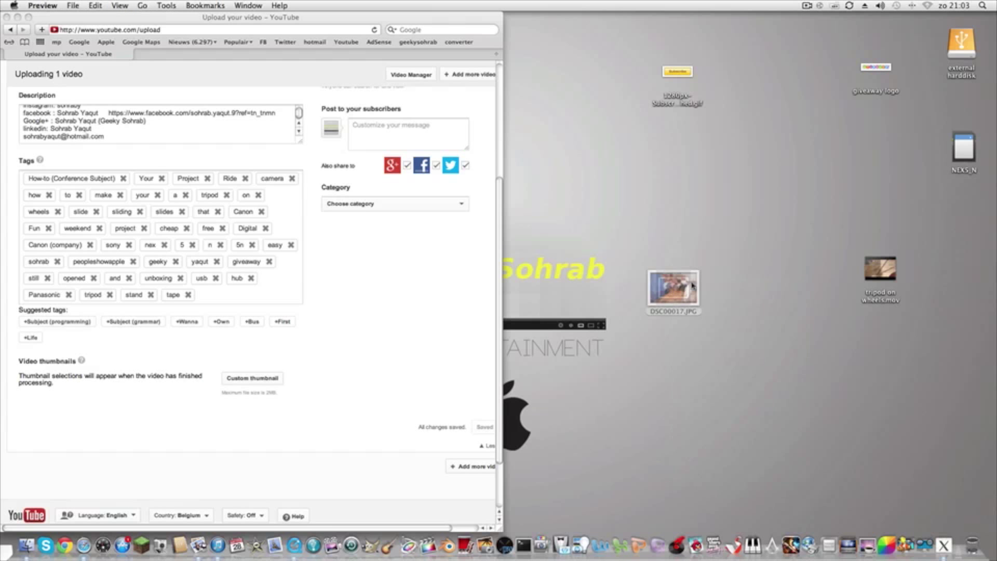
click(9, 19)
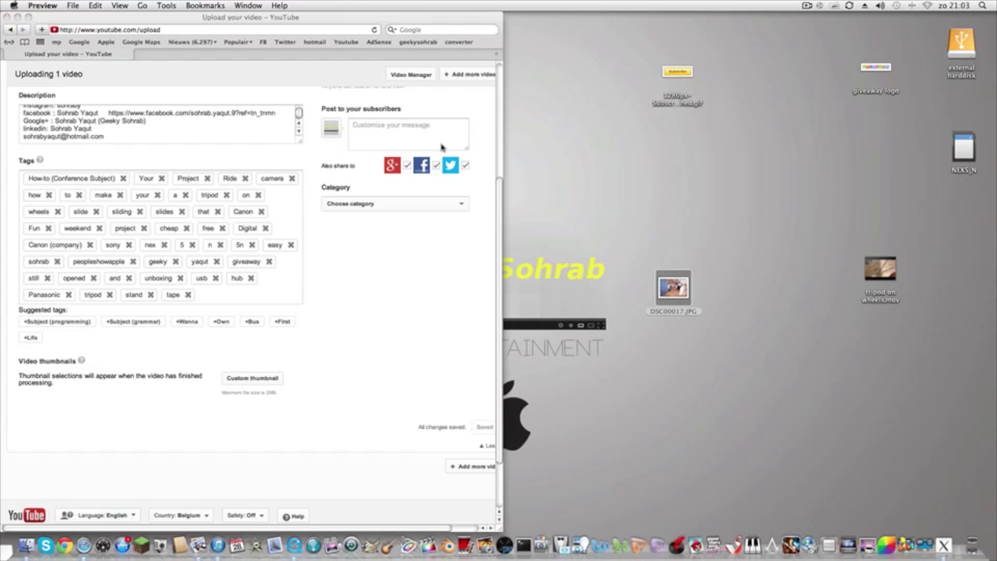
right_click(670, 288)
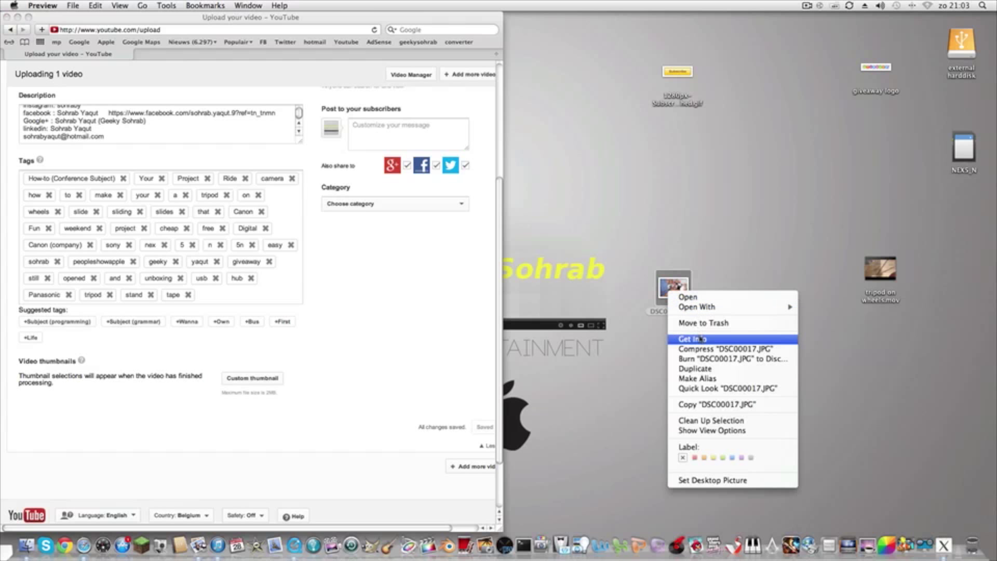
click(691, 336)
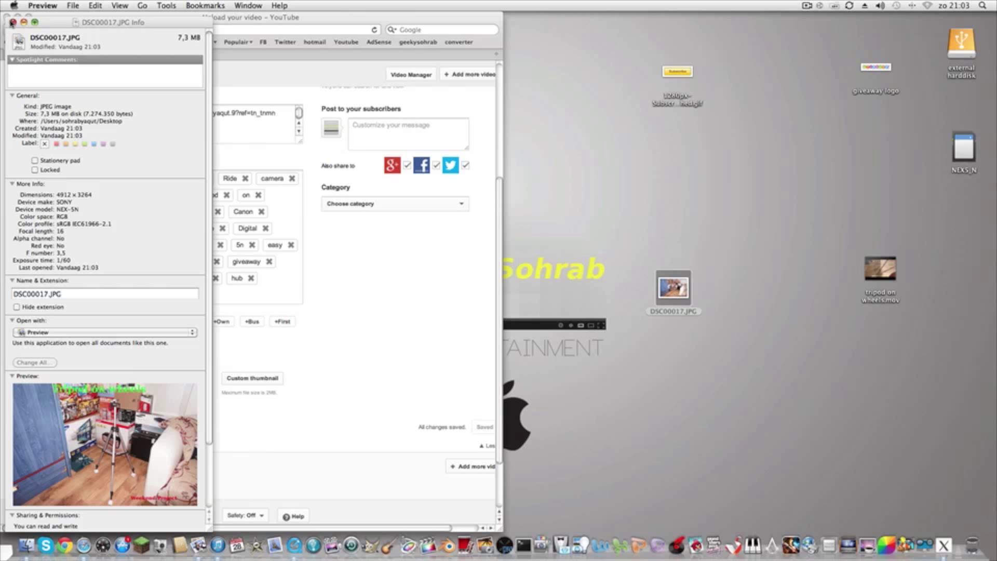
click(12, 22)
- Open DSC00017.JPG in Preview, capture it, and trash the failed screenshot
right_click(677, 274)
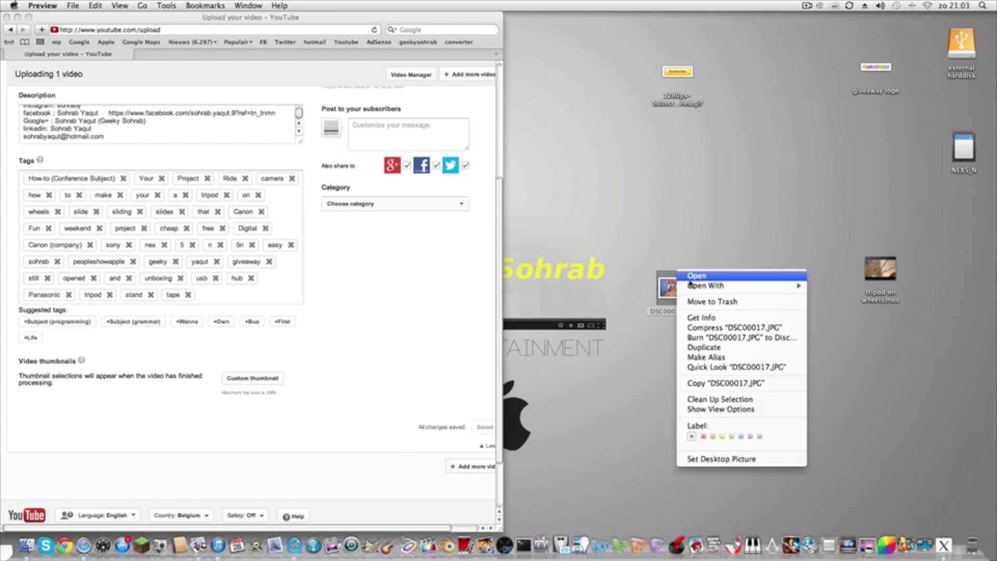
click(693, 277)
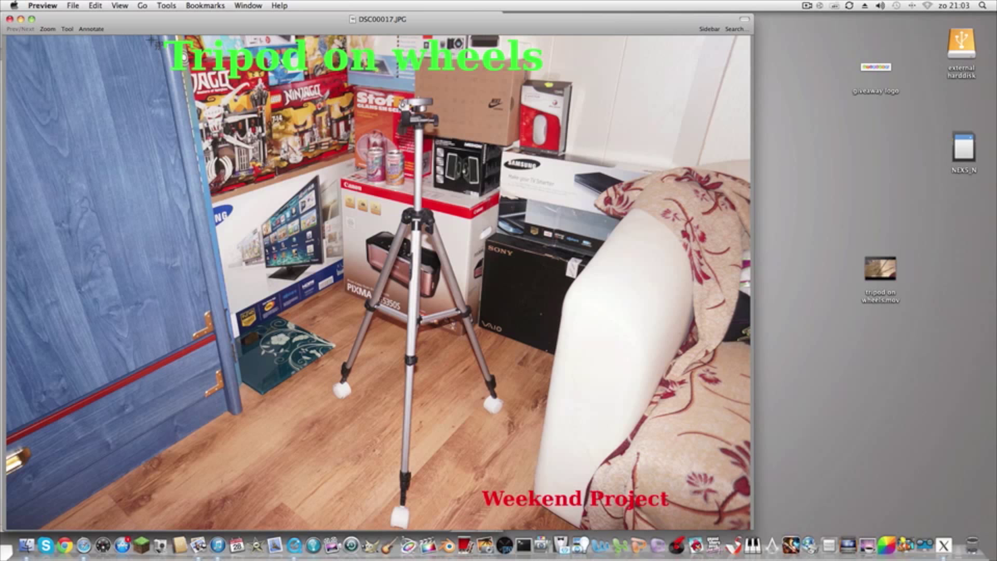
drag(141, 41, 656, 446)
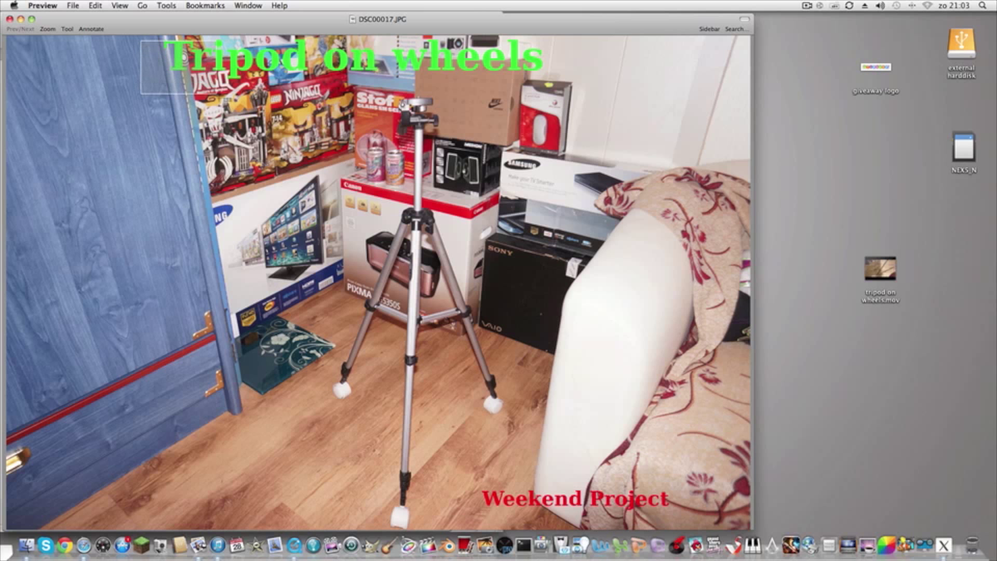
click(654, 445)
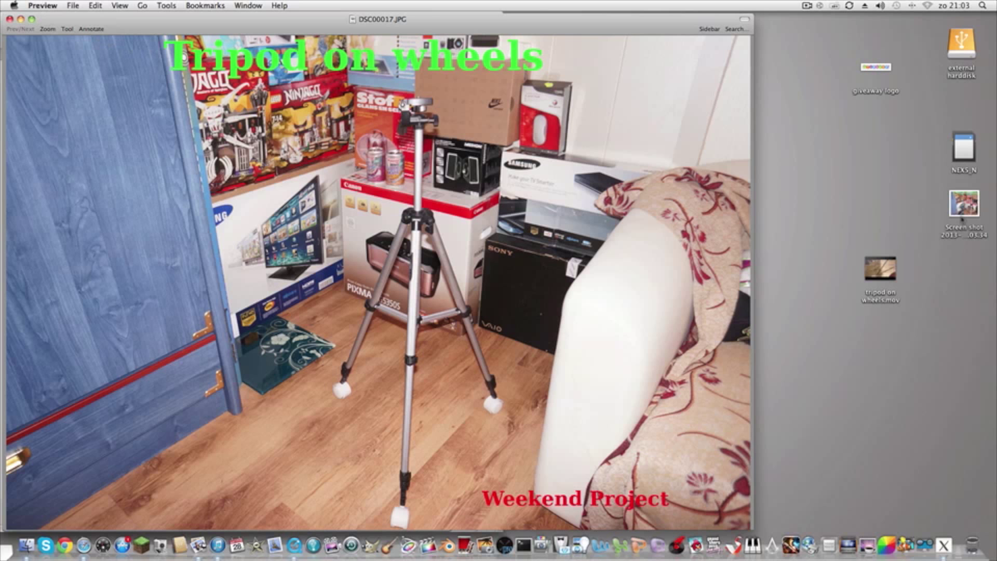
click(964, 205)
drag(977, 546, 976, 544)
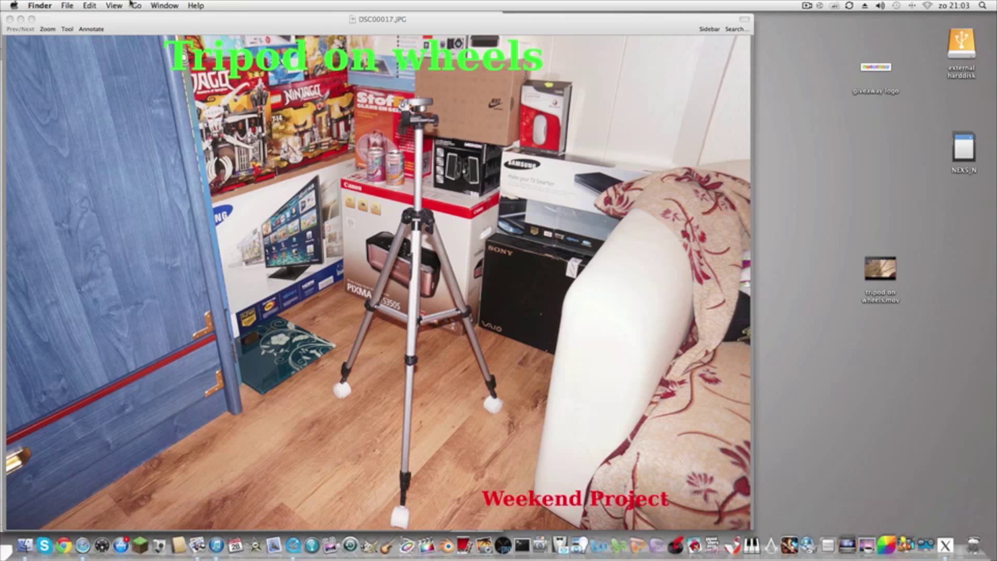
- Reopen the captioned photo in Preview and outline most of it for a new capture
click(128, 37)
mouse_move(117, 38)
mouse_down()
mouse_move(709, 556)
mouse_move(704, 527)
mouse_up()
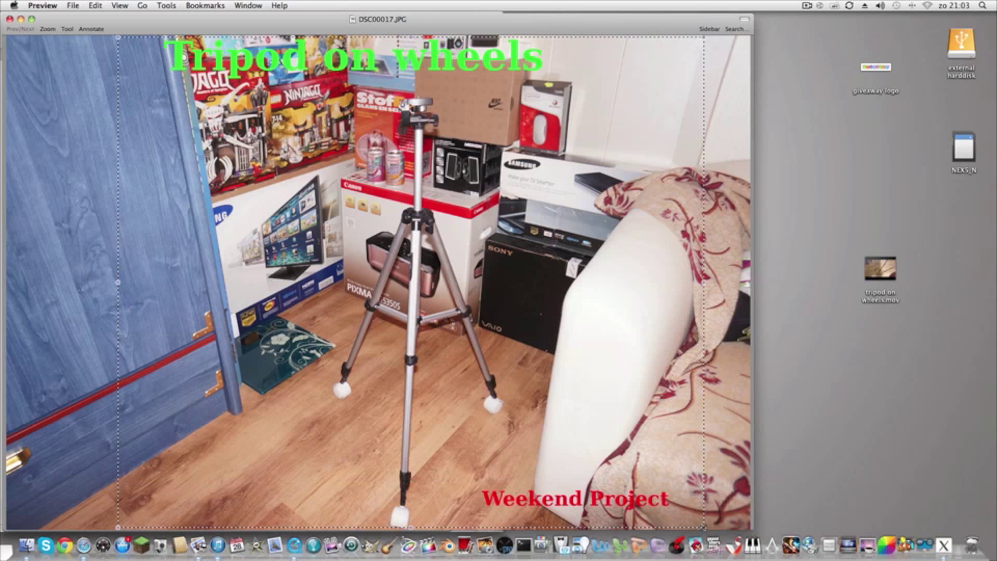
drag(522, 346, 536, 306)
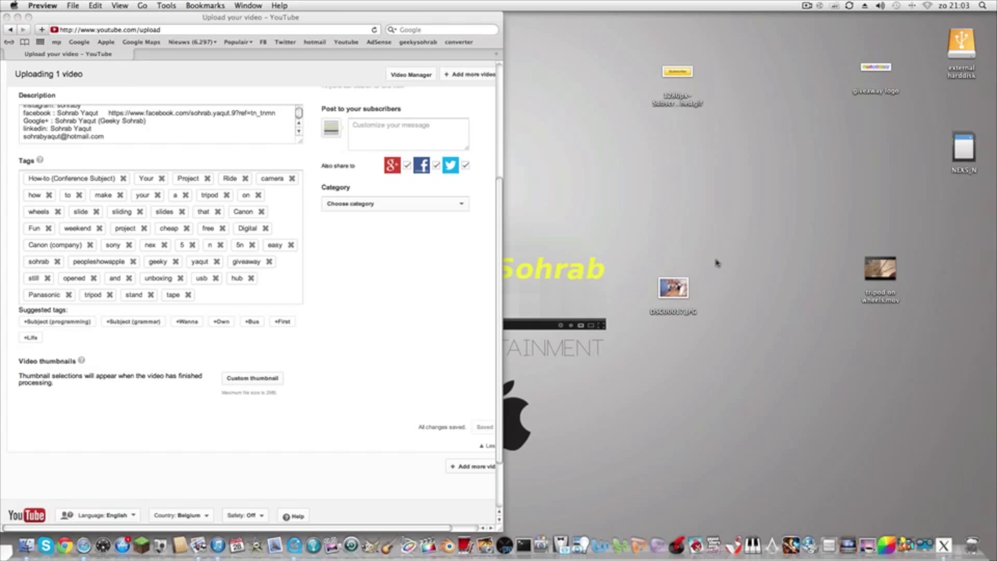
right_click(672, 286)
click(683, 291)
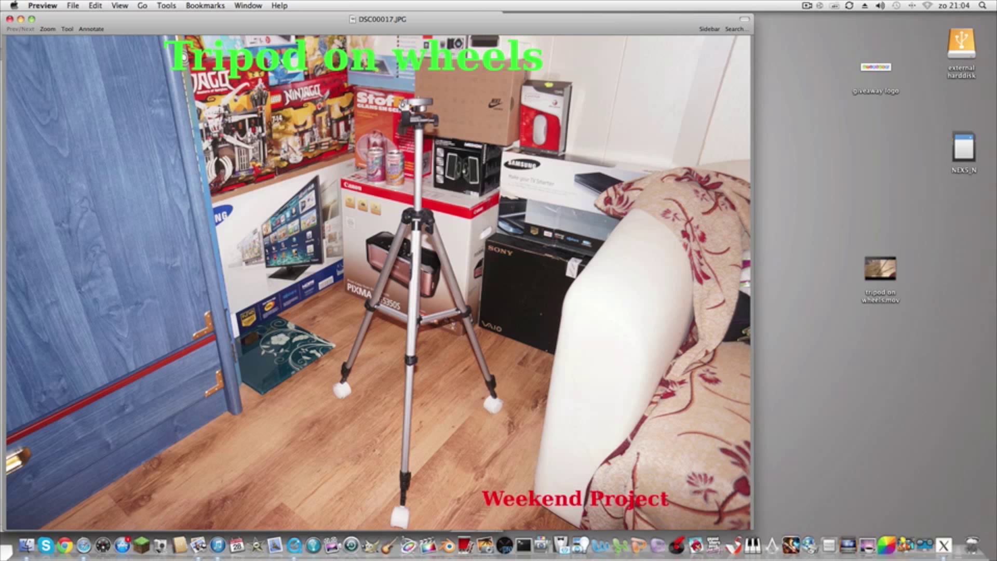
drag(144, 34, 679, 515)
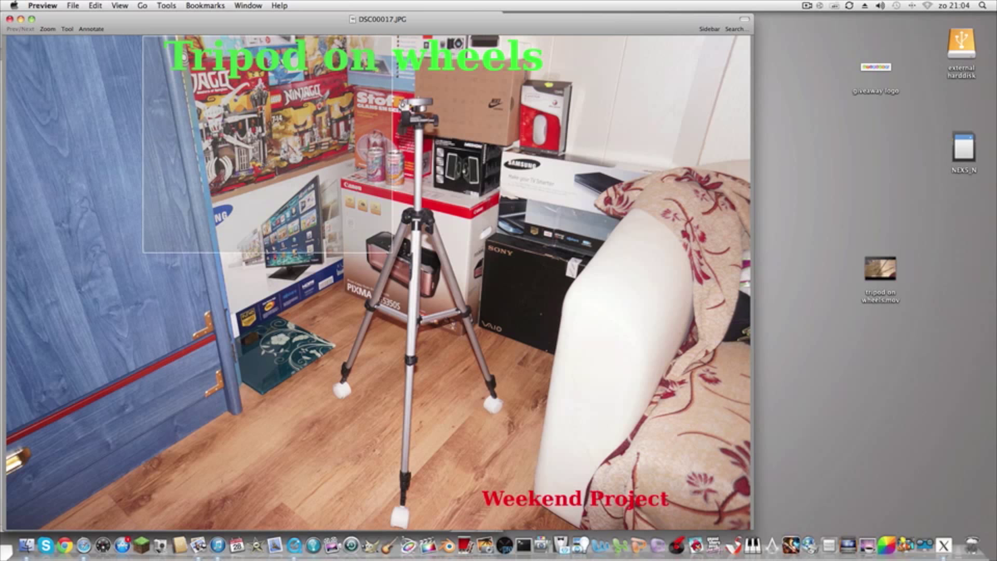
- Save a 1046 × 934 screenshot of the photo and check its info
click(680, 515)
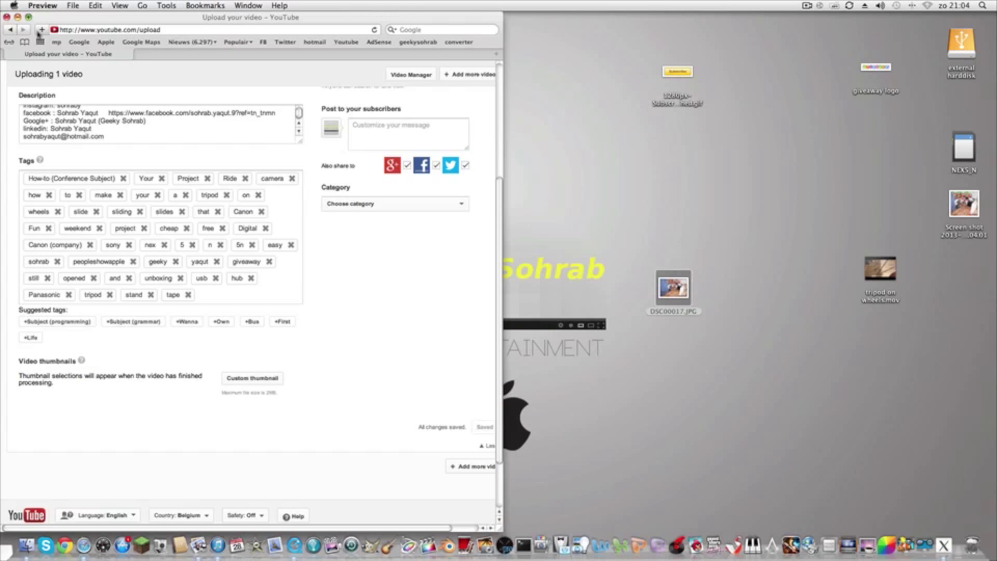
click(9, 19)
right_click(965, 204)
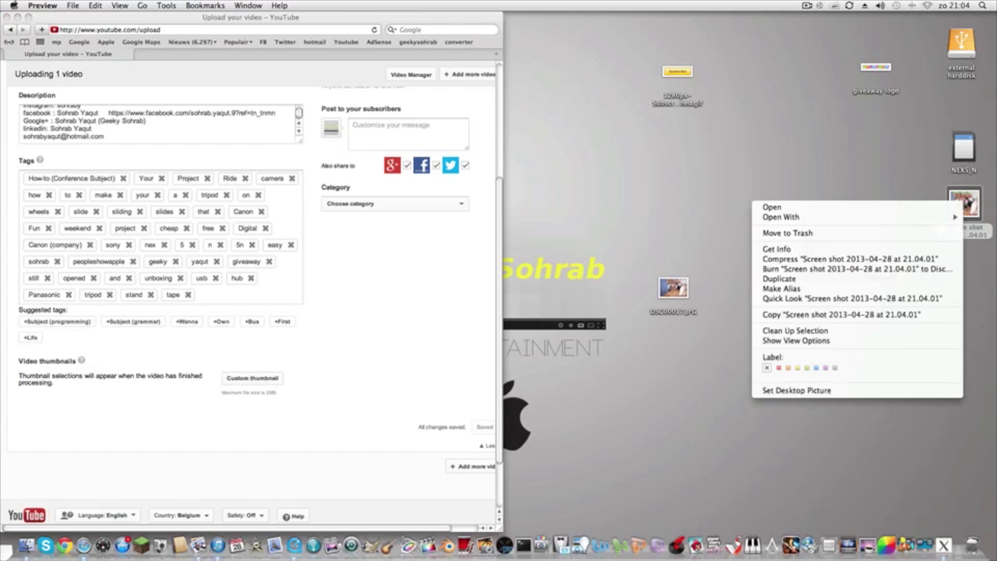
click(932, 252)
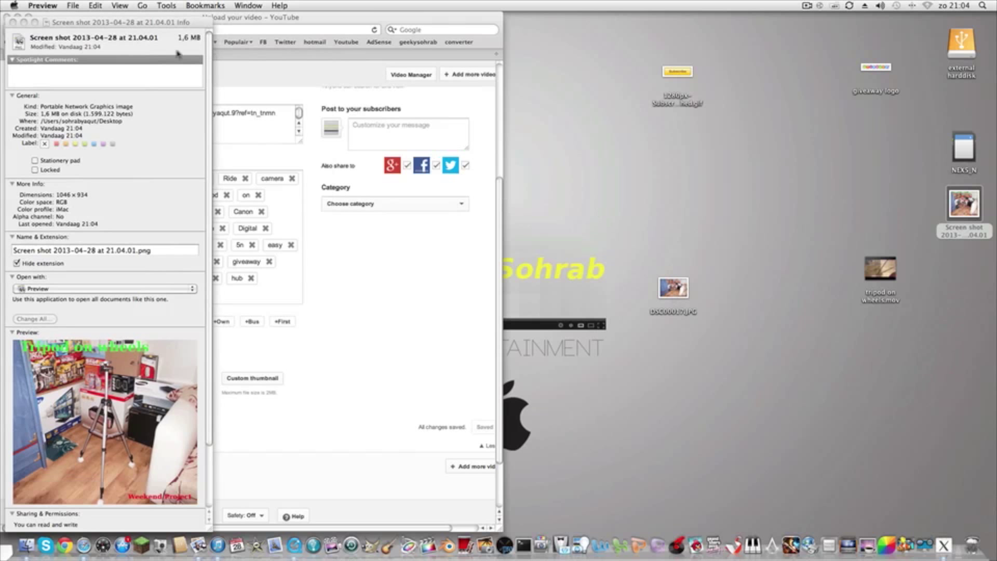
click(12, 22)
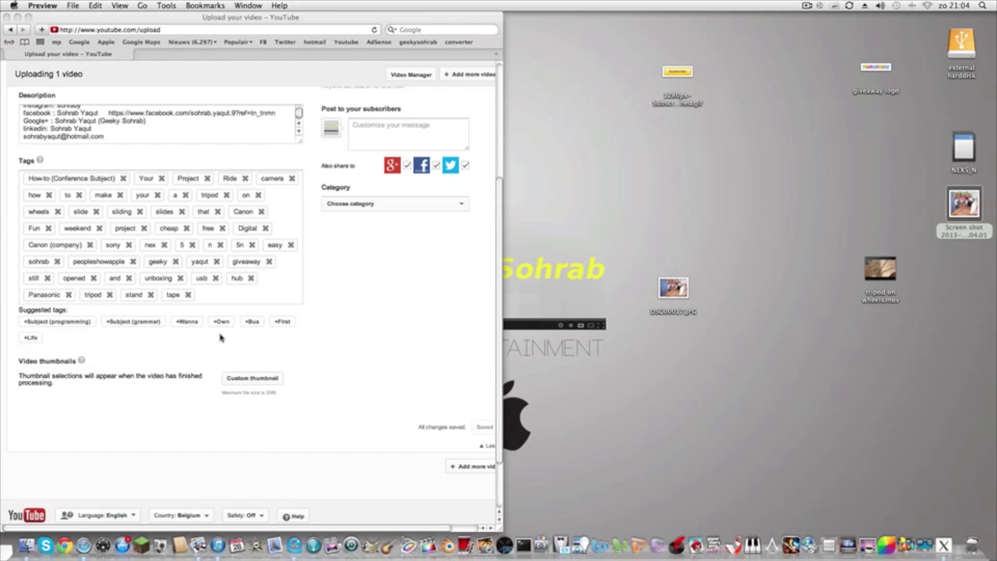
click(244, 382)
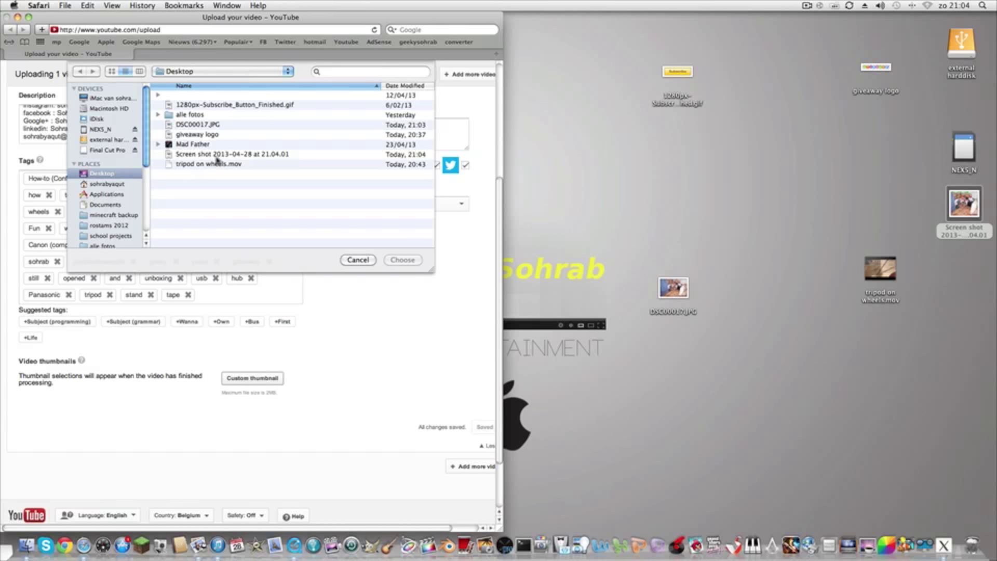
- Upload 'Screen shot 2013-04-28 at 21.04.01' as the video's custom thumbnail and let it finish
click(217, 155)
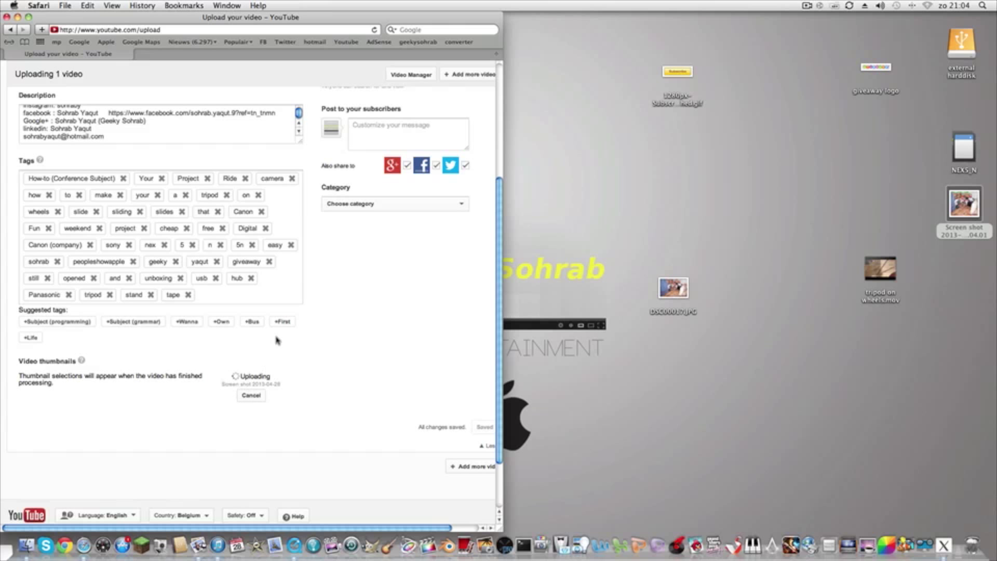
scroll(277, 339, down, 2)
scroll(278, 342, up, 5)
scroll(278, 342, down, 3)
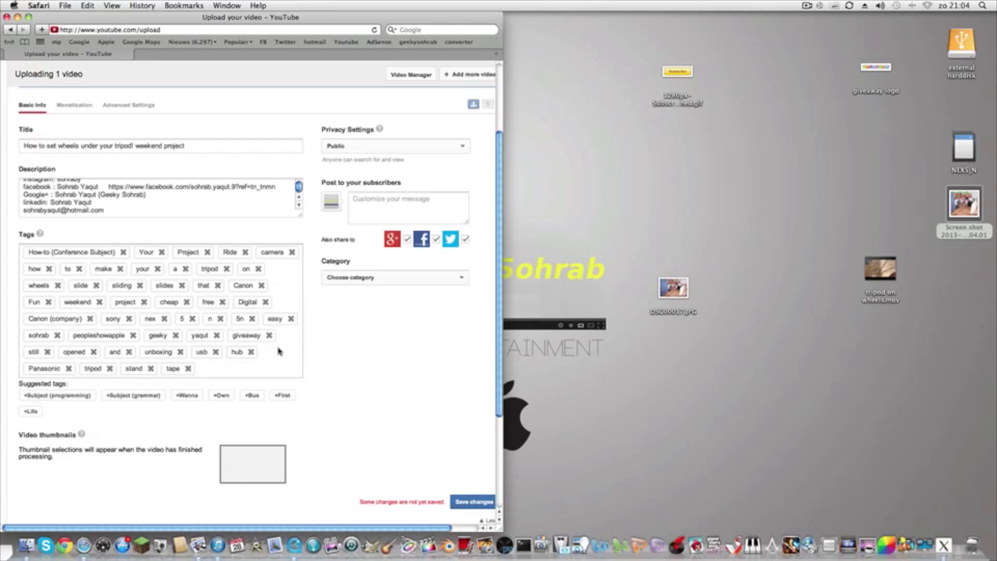